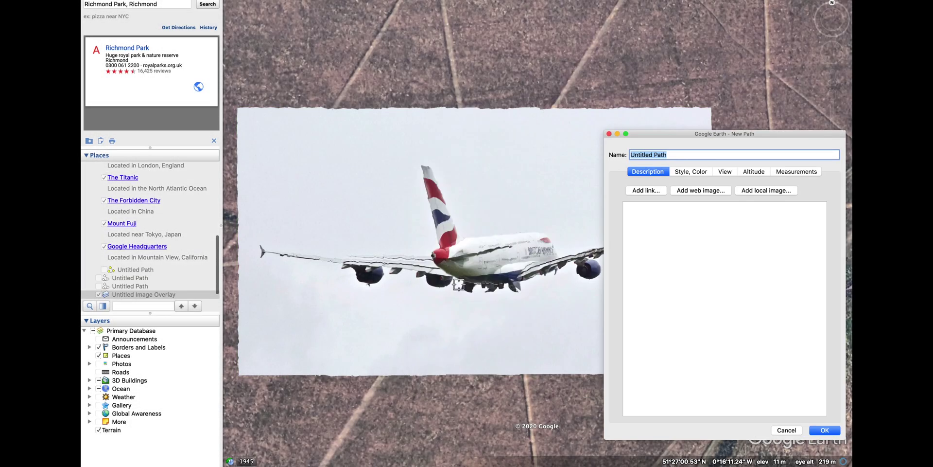
Trace the airplane's outline as a new path over the image overlay, save the path and hide the overlay
{"action": "left_click", "coordinate": [474, 277]}
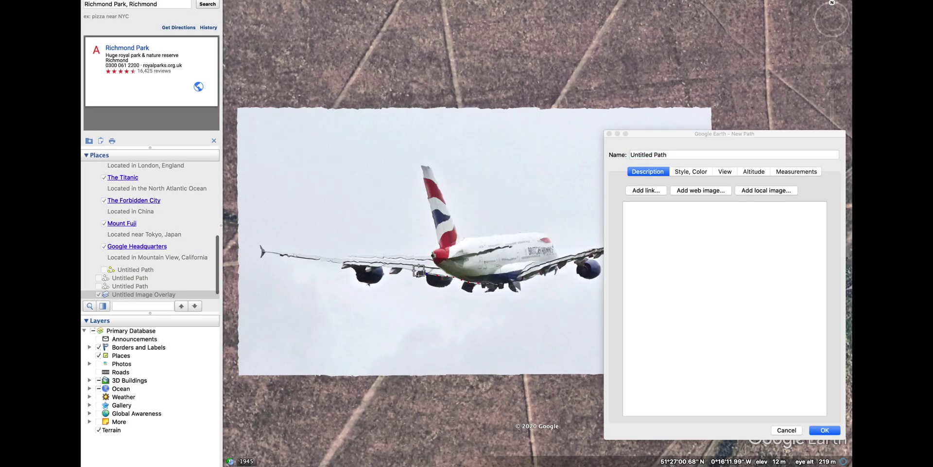
{"action": "mouse_move", "coordinate": [434, 286]}
{"action": "left_mouse_down"}
{"action": "mouse_move", "coordinate": [389, 266]}
{"action": "mouse_move", "coordinate": [363, 284]}
{"action": "mouse_move", "coordinate": [340, 262]}
{"action": "mouse_move", "coordinate": [259, 250]}
{"action": "mouse_move", "coordinate": [434, 249]}
{"action": "mouse_move", "coordinate": [423, 167]}
{"action": "mouse_move", "coordinate": [455, 219]}
{"action": "mouse_move", "coordinate": [485, 237]}
{"action": "mouse_move", "coordinate": [547, 237]}
{"action": "mouse_move", "coordinate": [556, 250]}
{"action": "mouse_move", "coordinate": [476, 259]}
{"action": "mouse_move", "coordinate": [583, 225]}
{"action": "mouse_move", "coordinate": [499, 250]}
{"action": "mouse_move", "coordinate": [544, 252]}
{"action": "mouse_move", "coordinate": [582, 227]}
{"action": "mouse_move", "coordinate": [541, 246]}
{"action": "mouse_move", "coordinate": [533, 270]}
{"action": "mouse_move", "coordinate": [520, 256]}
{"action": "mouse_move", "coordinate": [493, 255]}
{"action": "mouse_move", "coordinate": [489, 279]}
{"action": "mouse_move", "coordinate": [463, 257]}
{"action": "mouse_move", "coordinate": [468, 265]}
{"action": "mouse_move", "coordinate": [445, 273]}
{"action": "mouse_move", "coordinate": [382, 285]}
{"action": "left_mouse_up"}
{"action": "left_click", "coordinate": [828, 432]}
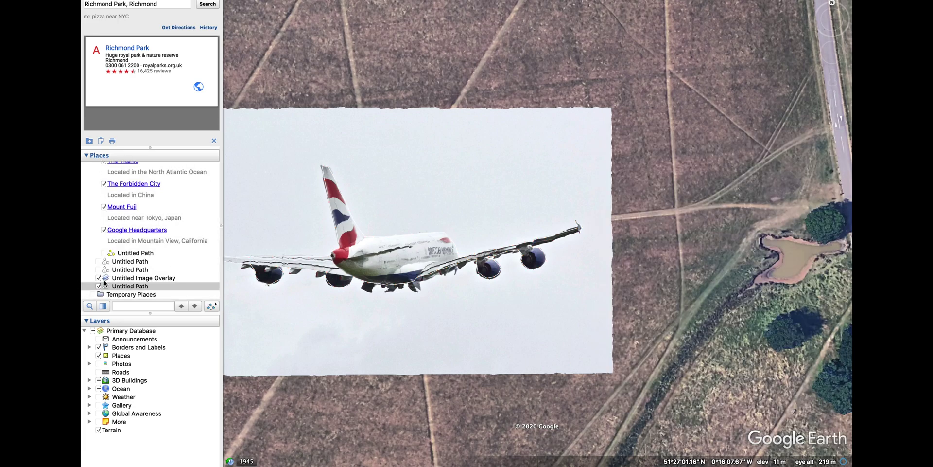
{"action": "left_click", "coordinate": [99, 278]}
{"action": "scroll", "coordinate": [341, 276], "scroll_direction": "down", "scroll_amount": 3}
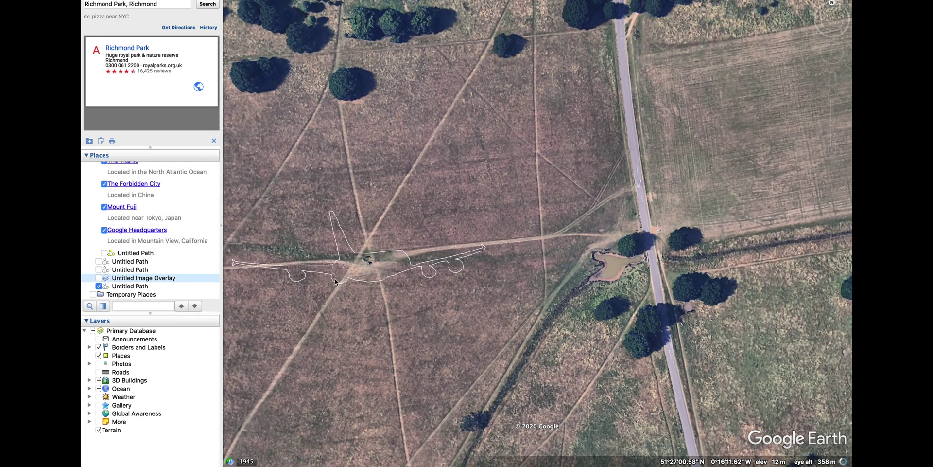
Save the traced airplane path as a KML file named "Plane to lightpaint" in the Litchi demo folder
{"action": "left_click", "coordinate": [139, 287]}
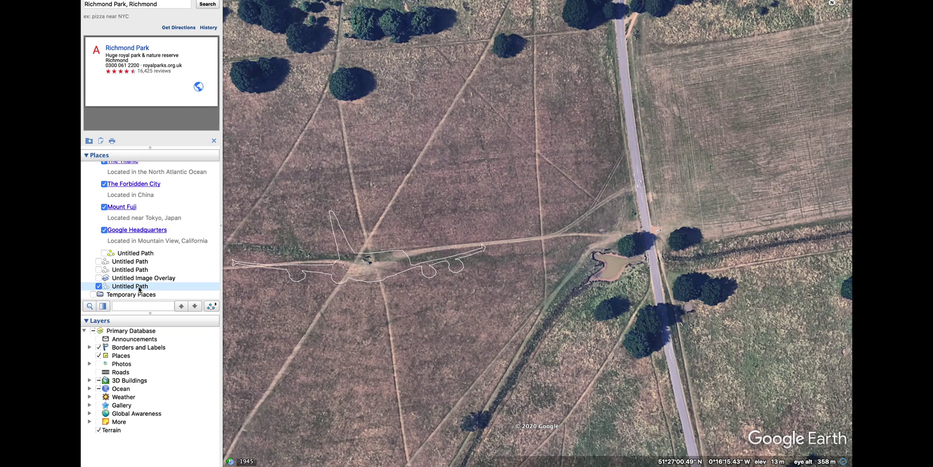
{"action": "right_click", "coordinate": [139, 289]}
{"action": "left_click", "coordinate": [168, 353]}
{"action": "left_click", "coordinate": [208, 80]}
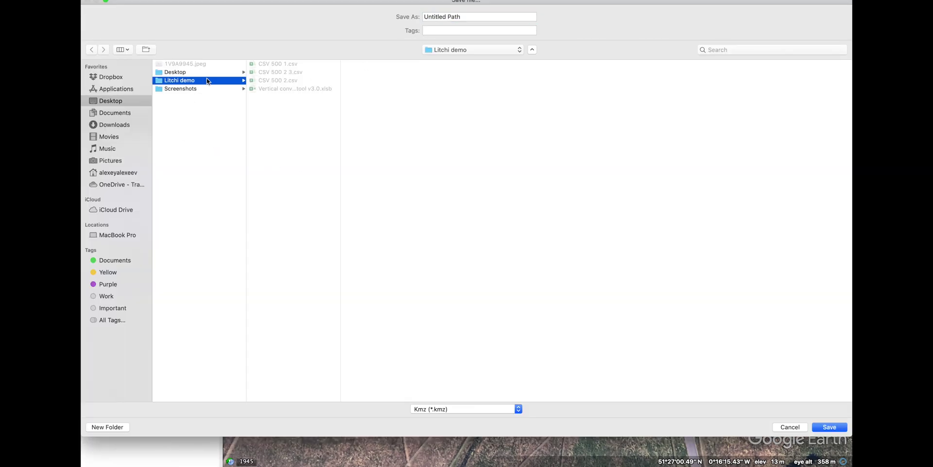
{"action": "triple_click", "coordinate": [457, 16]}
{"action": "type", "text": "Planetop"}
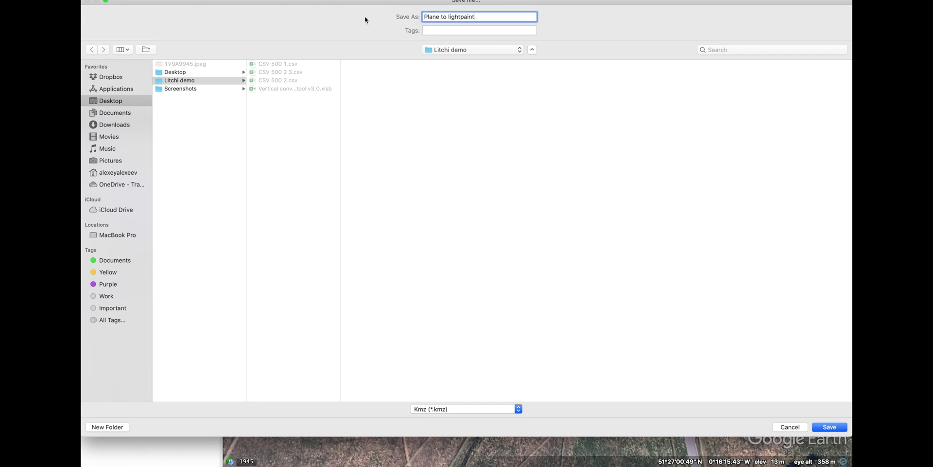
{"action": "left_click", "coordinate": [484, 413]}
{"action": "left_click", "coordinate": [484, 418]}
{"action": "left_click", "coordinate": [841, 426]}
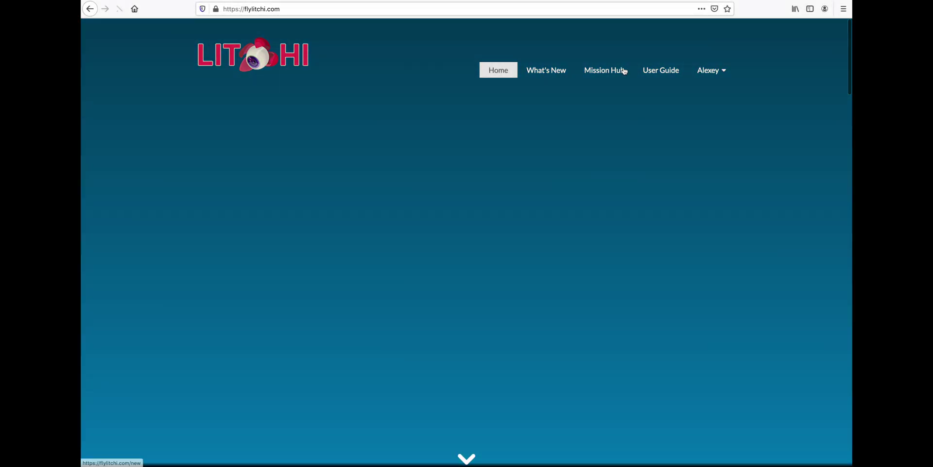
Switch to the Litchi website in Firefox, open Mission Hub and import Plane to lightpaint.kml as a new mission
{"action": "left_click", "coordinate": [608, 71]}
{"action": "left_click", "coordinate": [137, 441]}
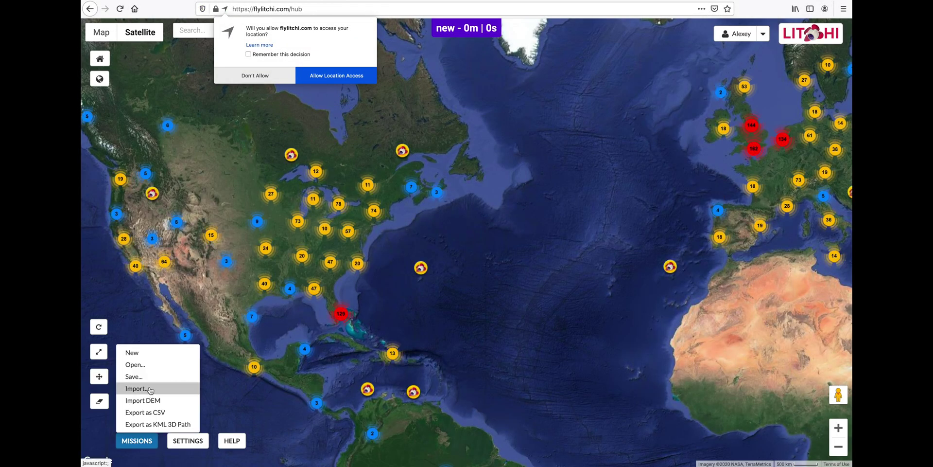
{"action": "left_click", "coordinate": [136, 387]}
{"action": "left_click", "coordinate": [294, 210]}
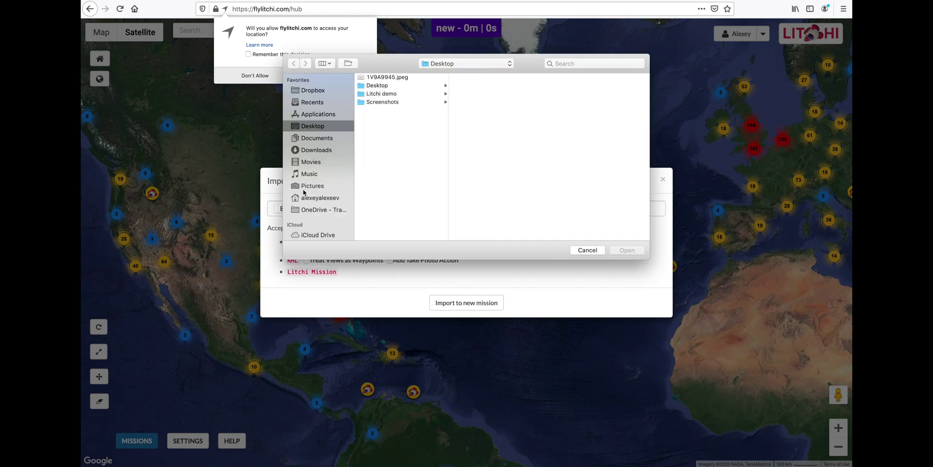
{"action": "left_click", "coordinate": [382, 93]}
{"action": "left_click", "coordinate": [488, 102]}
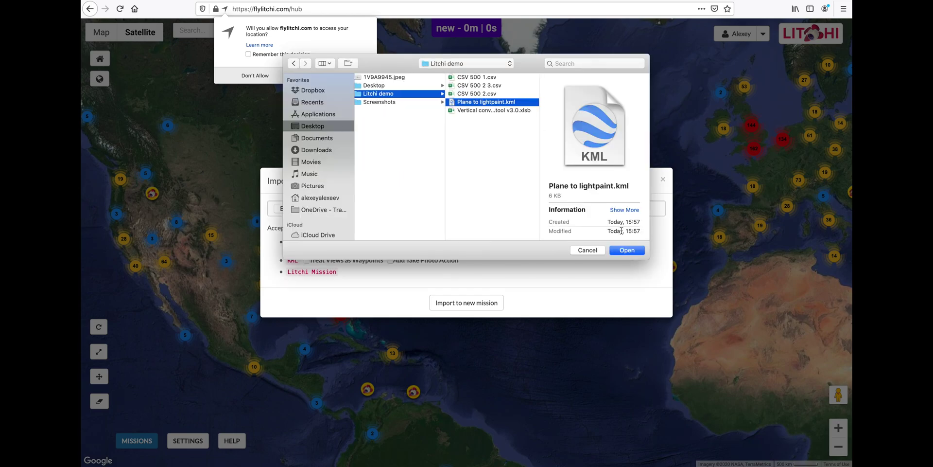
{"action": "left_click", "coordinate": [627, 250]}
{"action": "left_click", "coordinate": [467, 302]}
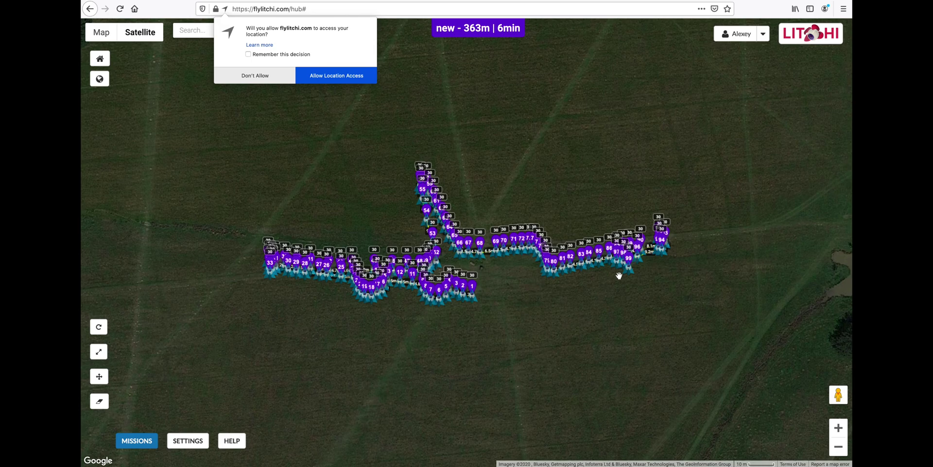
Export the imported mission as CSV, save the file and inspect the last waypoints around 99
{"action": "left_click", "coordinate": [138, 440]}
{"action": "left_click", "coordinate": [162, 408]}
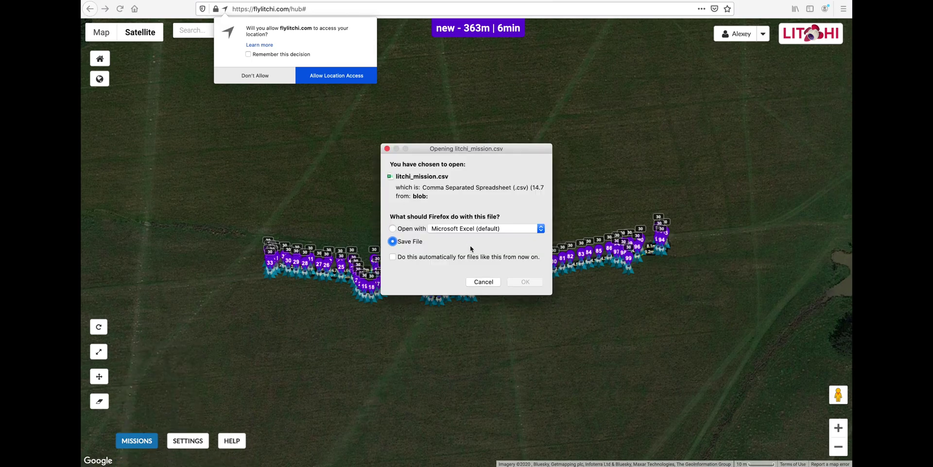
{"action": "left_click", "coordinate": [530, 283]}
{"action": "scroll", "coordinate": [660, 258], "scroll_direction": "up", "scroll_amount": 2}
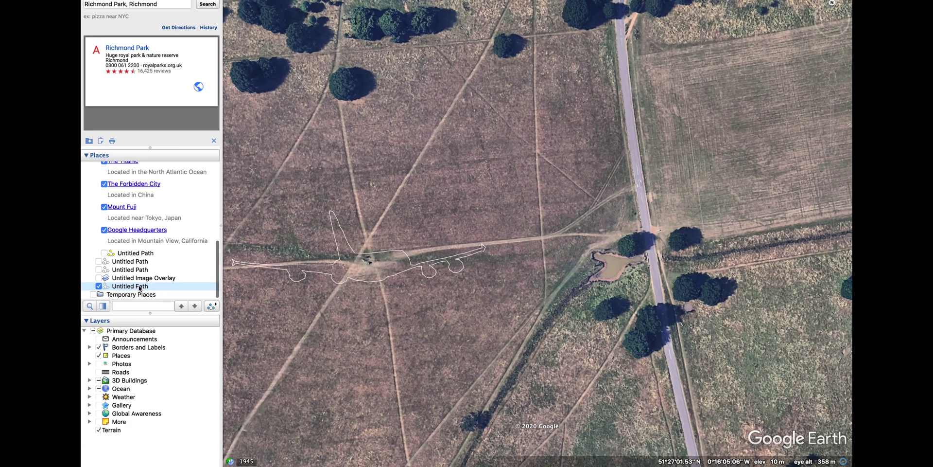
Switch to Google Earth and delete the airplane path's already imported points, keeping only the section past waypoint 99
{"action": "right_click", "coordinate": [140, 288]}
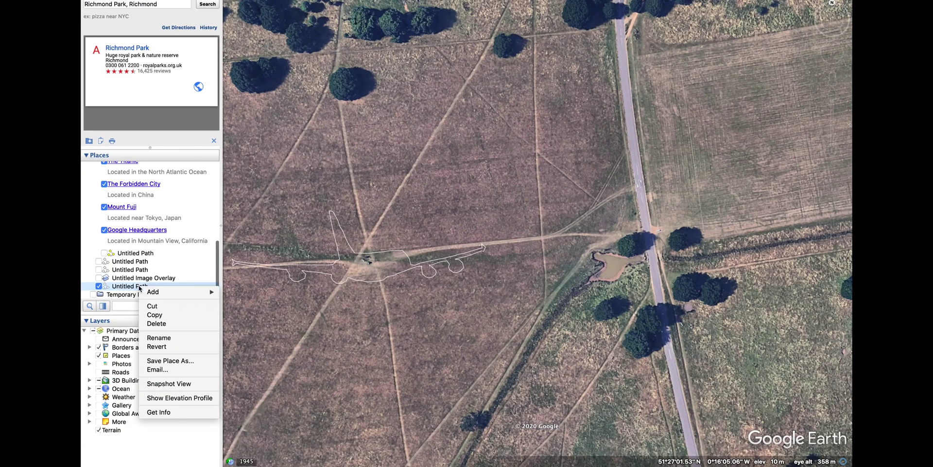
{"action": "left_click", "coordinate": [161, 411]}
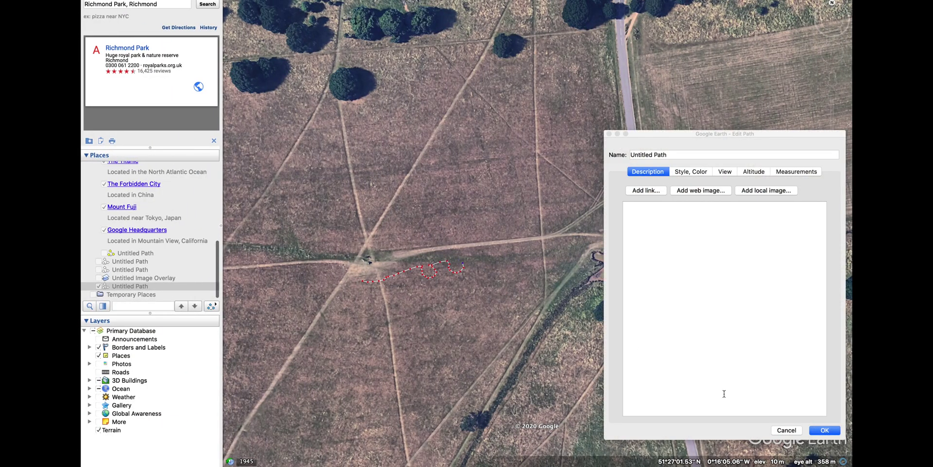
{"action": "left_click", "coordinate": [824, 430]}
Save the shortened path as a KML file named "planeto paint p2" in the Litchi demo folder
{"action": "right_click", "coordinate": [128, 287]}
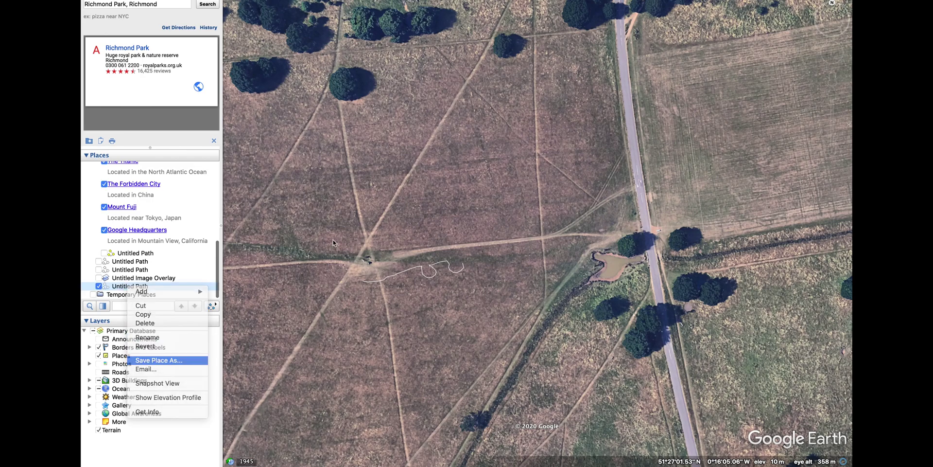
{"action": "left_click", "coordinate": [159, 360]}
{"action": "type", "text": "planeto paint p"}
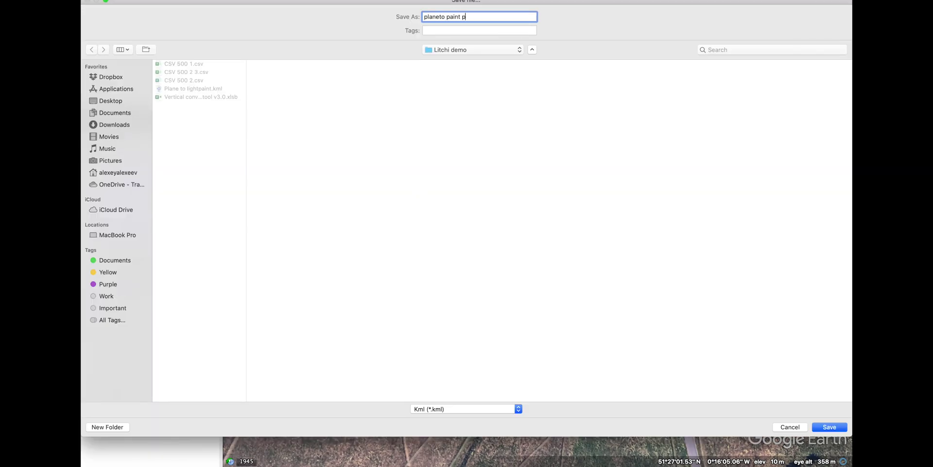
{"action": "type", "text": "2"}
{"action": "left_click", "coordinate": [829, 427]}
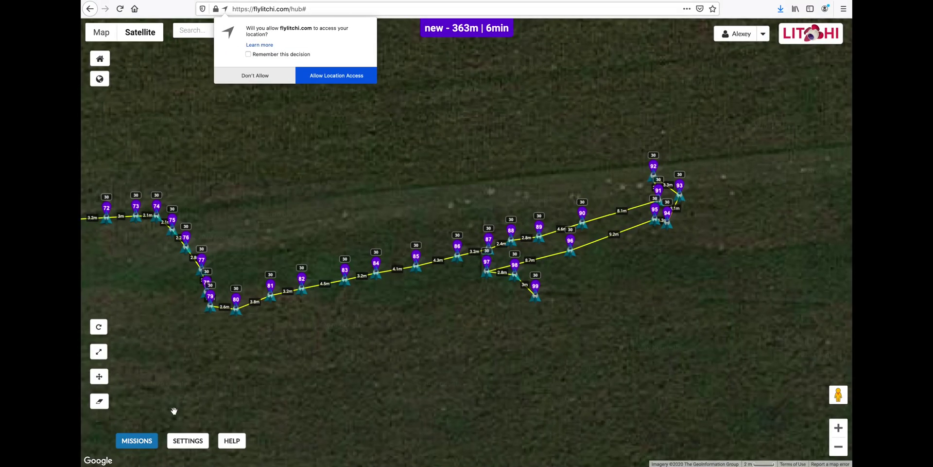
Switch to Litchi Mission Hub and import planeto paint p2.kml as a new mission
{"action": "left_click", "coordinate": [136, 441]}
{"action": "left_click", "coordinate": [146, 397]}
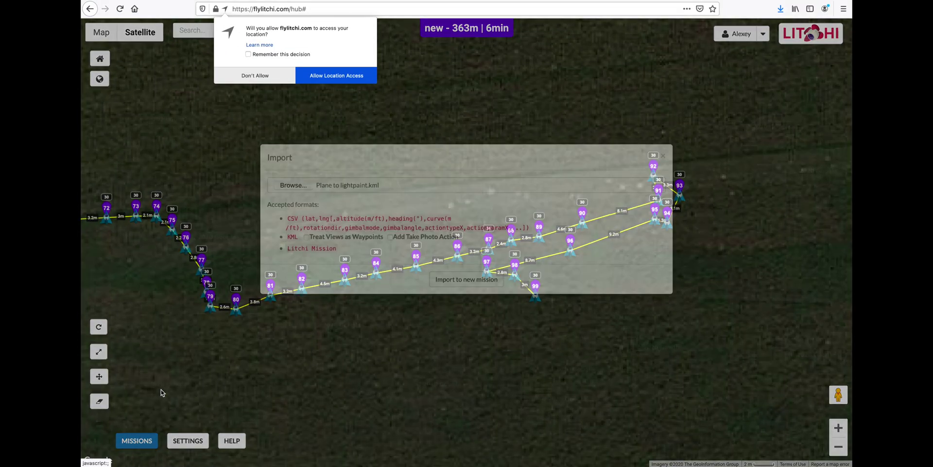
{"action": "left_click", "coordinate": [284, 209]}
{"action": "left_click", "coordinate": [393, 110]}
{"action": "left_click", "coordinate": [628, 250]}
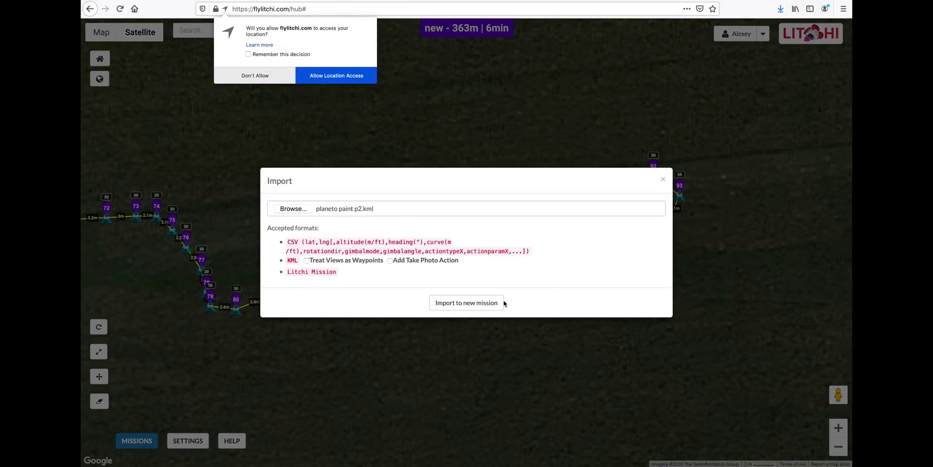
{"action": "left_click", "coordinate": [464, 304]}
Export the second part of the mission as CSV and save the file
{"action": "left_click", "coordinate": [136, 441]}
{"action": "left_click", "coordinate": [146, 423]}
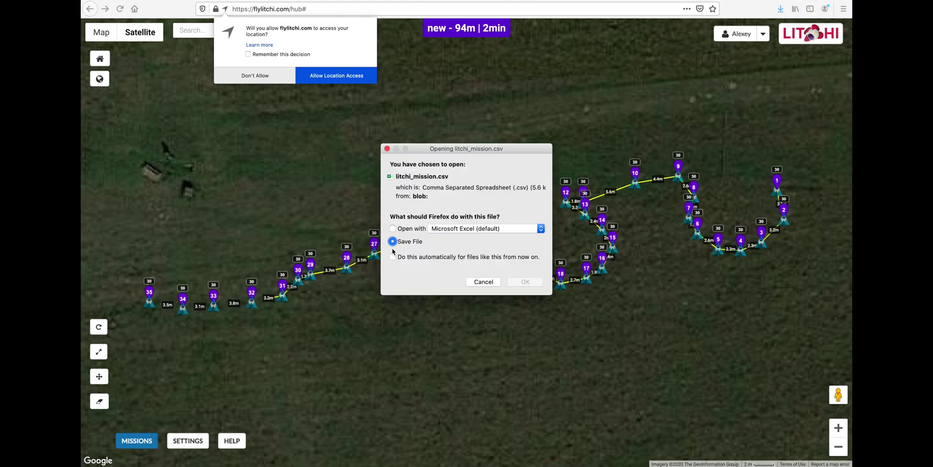
{"action": "left_click", "coordinate": [525, 279]}
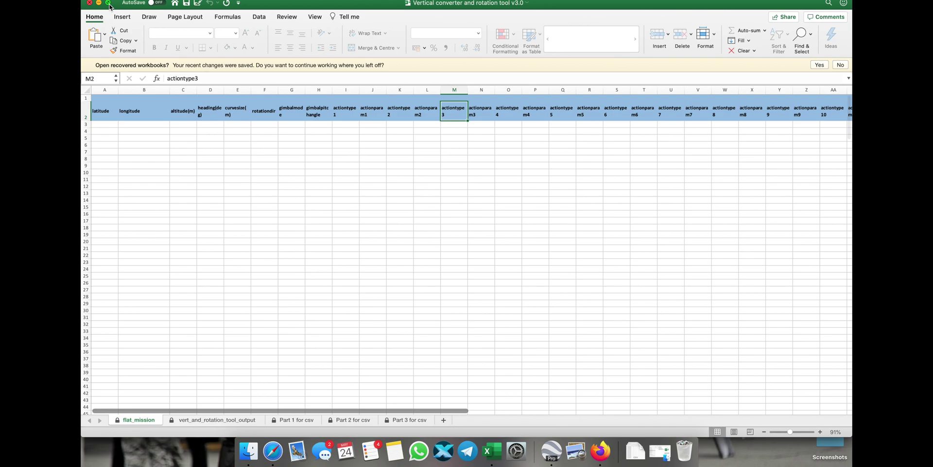
Switch to the Vertical converter workbook in Excel and paste the first mission's rows as values below the flat_mission headers
{"action": "left_click", "coordinate": [109, 3]}
{"action": "right_click", "coordinate": [108, 119]}
{"action": "mouse_move", "coordinate": [202, 164]}
{"action": "left_click", "coordinate": [246, 217]}
Copy all waypoint rows from litchi_mission(20) and paste them as values into flat_mission starting at cell A102
{"action": "left_click", "coordinate": [103, 185]}
{"action": "scroll", "coordinate": [103, 185], "scroll_direction": "down", "scroll_amount": 10}
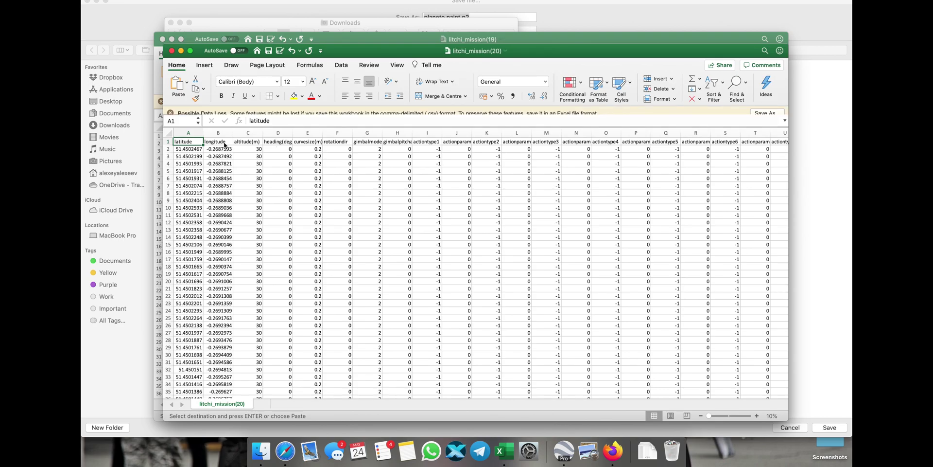
{"action": "left_click", "coordinate": [190, 153]}
{"action": "key", "text": "shift+super+Right"}
{"action": "key", "text": "shift+super+Down"}
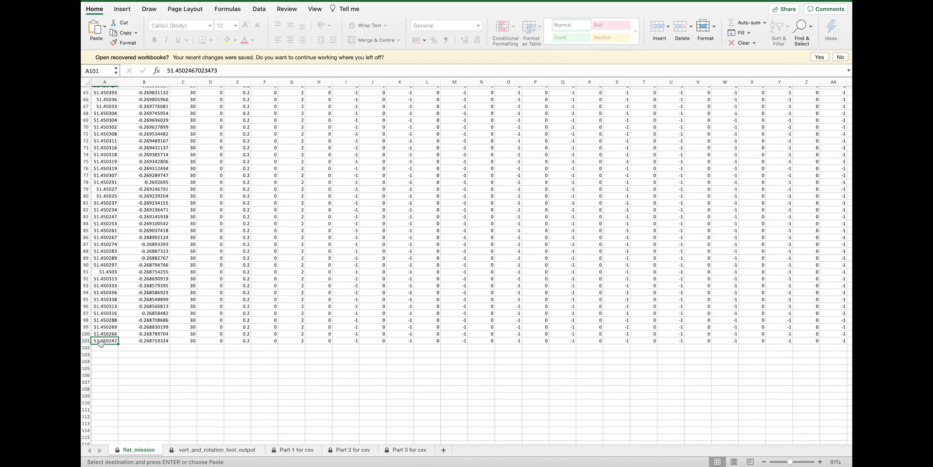
{"action": "right_click", "coordinate": [102, 347]}
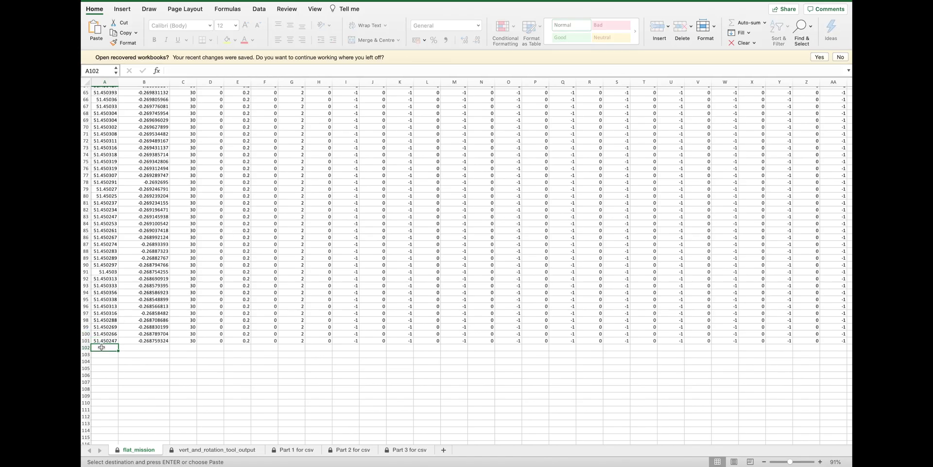
{"action": "mouse_move", "coordinate": [185, 325]}
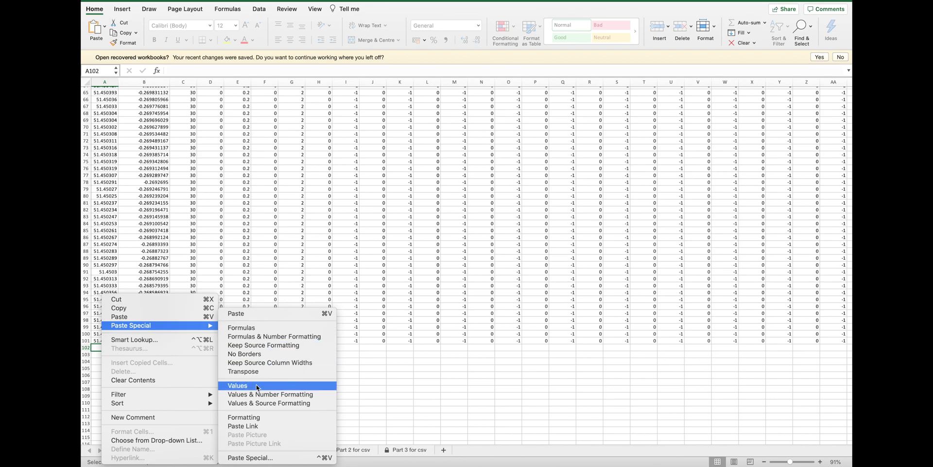
{"action": "left_click", "coordinate": [238, 386]}
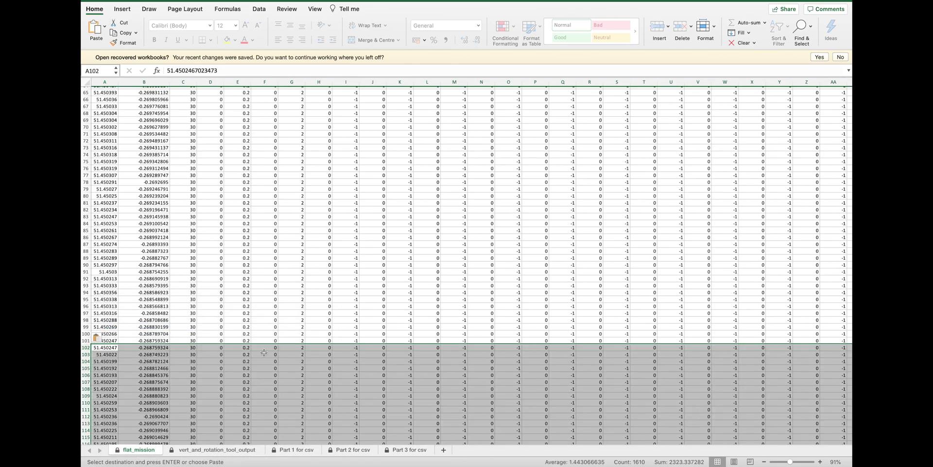
Examine the converted waypoint rows on the Part 1 for csv and Part 2 for csv sheets
{"action": "left_click", "coordinate": [296, 449]}
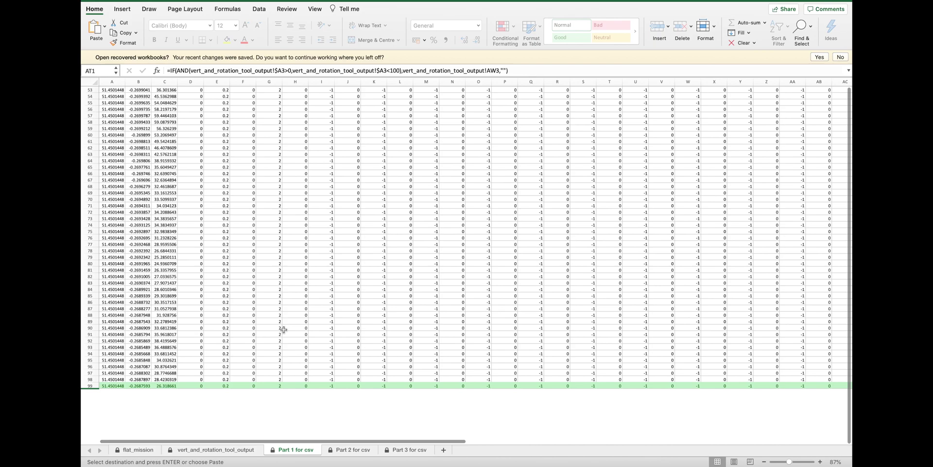
{"action": "scroll", "coordinate": [284, 330], "scroll_direction": "up", "scroll_amount": 5}
{"action": "left_click", "coordinate": [351, 450]}
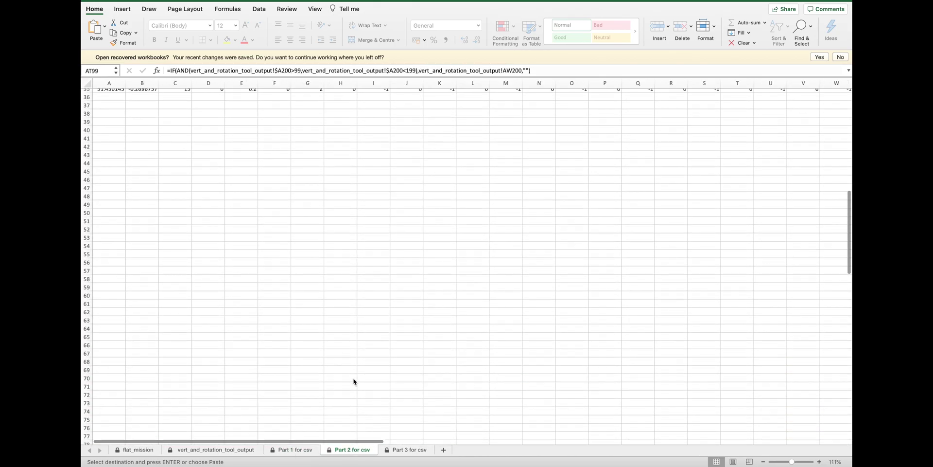
Set the first waypoint's altitude to 20 m on the vert_and_rotation_tool_output sheet
{"action": "left_click", "coordinate": [207, 449]}
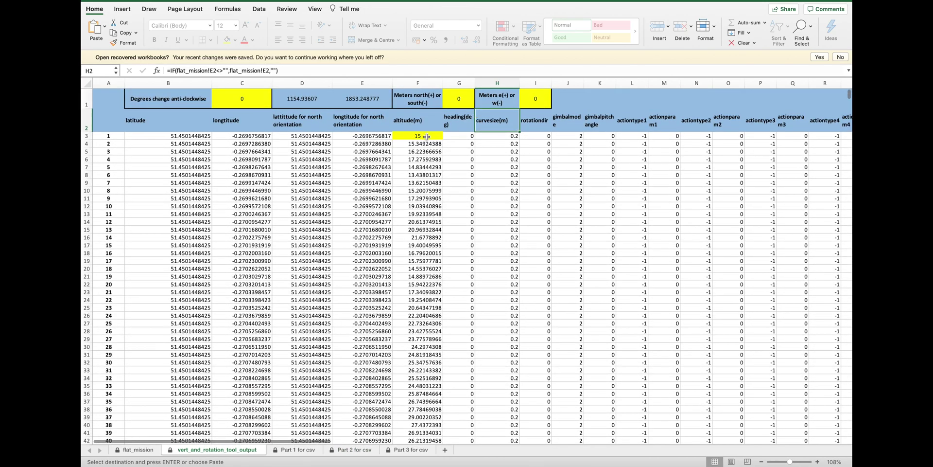
{"action": "left_click", "coordinate": [426, 137]}
{"action": "type", "text": "20"}
{"action": "key", "text": "Return"}
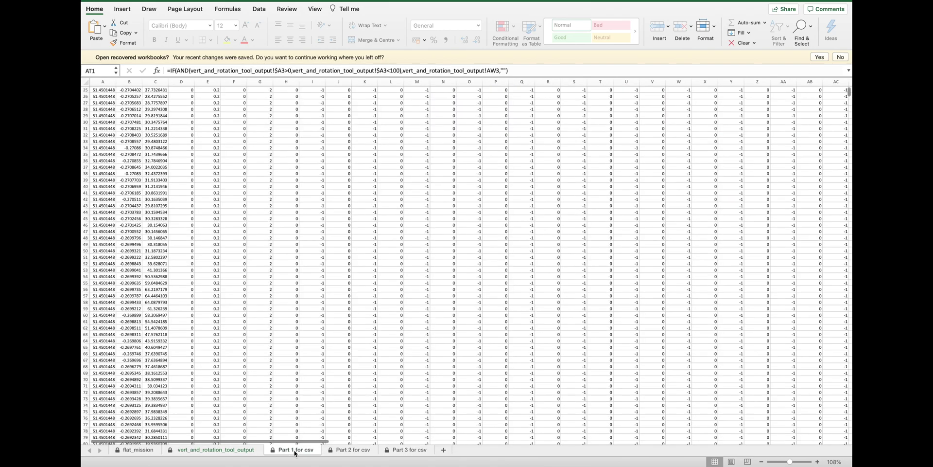
Copy all rows of the Part 1 for csv sheet and paste them as values into CSV 500 1 at cell A1
{"action": "left_click", "coordinate": [295, 450]}
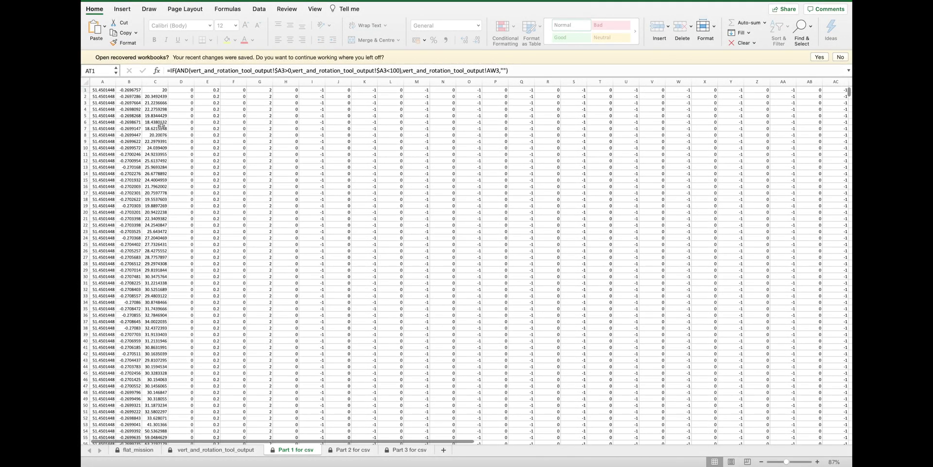
{"action": "left_click", "coordinate": [109, 90]}
{"action": "key", "text": "shift+super+Right"}
{"action": "key", "text": "shift+super+Down"}
{"action": "key", "text": "super+c"}
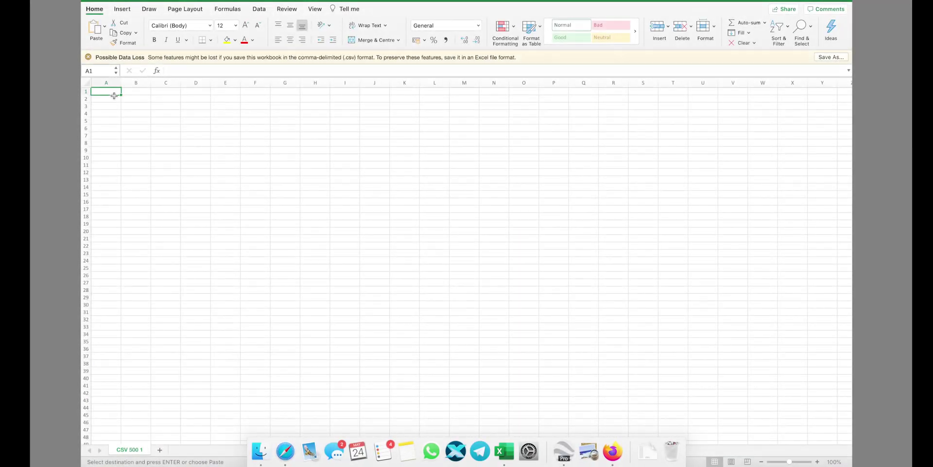
{"action": "right_click", "coordinate": [115, 92]}
{"action": "mouse_move", "coordinate": [170, 124]}
{"action": "left_click", "coordinate": [377, 200]}
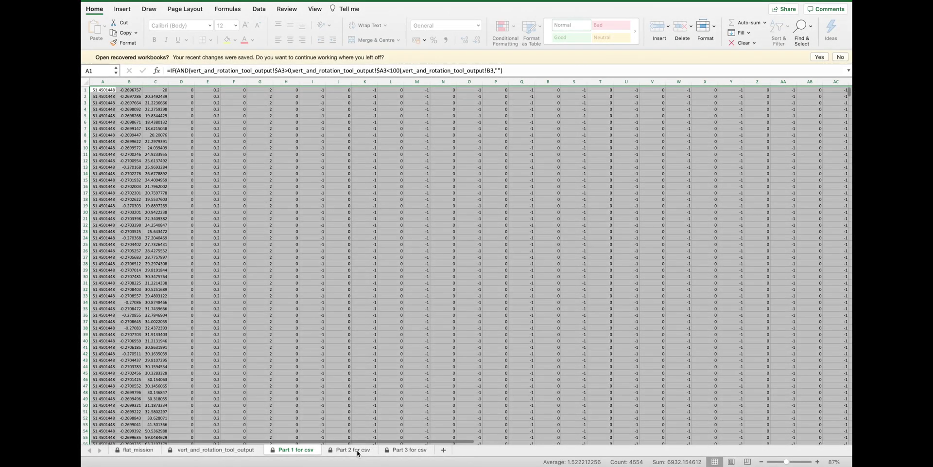
Copy the filled rows 1 to 35 of the Part 2 for csv sheet and paste them as values into CSV 500 2 at cell A1
{"action": "left_click", "coordinate": [353, 450]}
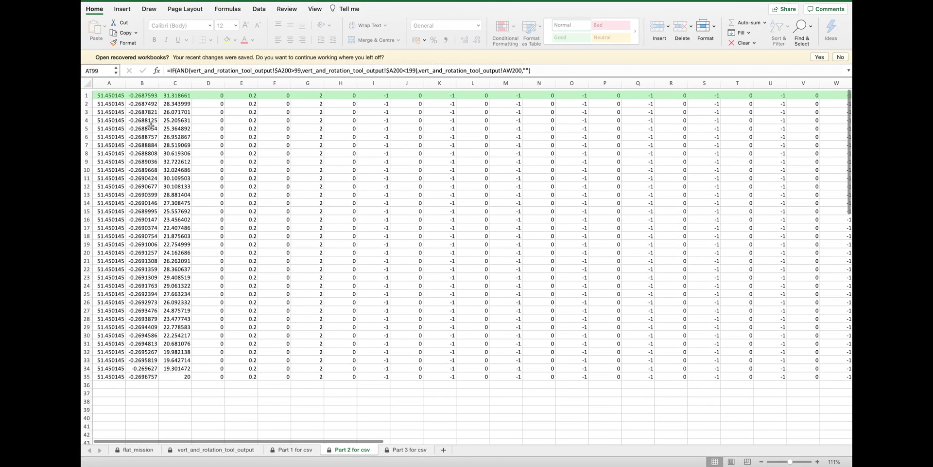
{"action": "key", "text": "super+shift+Down"}
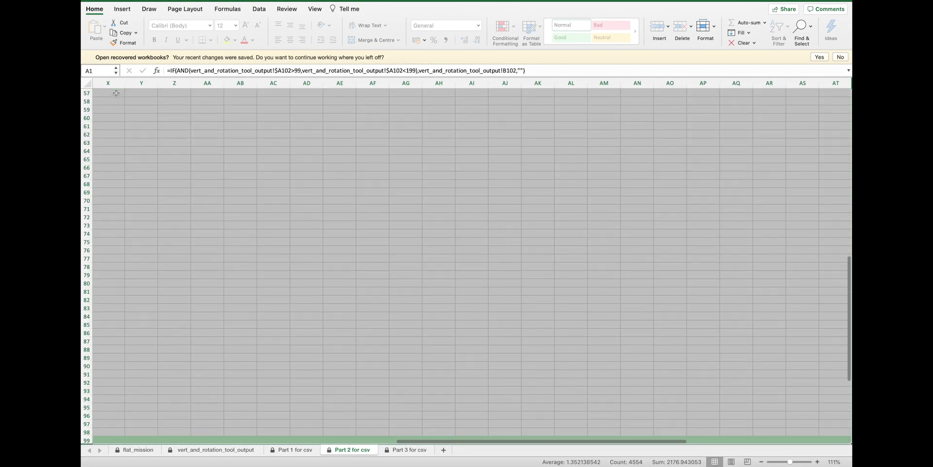
{"action": "key", "text": "super+shift+Up"}
{"action": "key", "text": "shift+Down"}
{"action": "key", "text": "shift+Down"}
{"action": "key", "text": "shift+Down"}
{"action": "key", "text": "shift+Down"}
{"action": "key", "text": "shift+Down"}
{"action": "key", "text": "shift+Down"}
{"action": "key", "text": "shift+Down"}
{"action": "key", "text": "shift+Down"}
{"action": "key", "text": "shift+Down"}
{"action": "key", "text": "shift+Down"}
{"action": "key", "text": "shift+Down"}
{"action": "key", "text": "shift+Down"}
{"action": "key", "text": "shift+Down"}
{"action": "key", "text": "shift+Down"}
{"action": "key", "text": "shift+Down"}
{"action": "key", "text": "shift+Down"}
{"action": "key", "text": "shift+Down"}
{"action": "key", "text": "shift+Down"}
{"action": "key", "text": "shift+Down"}
{"action": "key", "text": "shift+Down"}
{"action": "key", "text": "shift+Down"}
{"action": "key", "text": "shift+Down"}
{"action": "key", "text": "shift+Down"}
{"action": "key", "text": "shift+Down"}
{"action": "key", "text": "shift+Down"}
{"action": "key", "text": "shift+Down"}
{"action": "key", "text": "shift+Down"}
{"action": "key", "text": "shift+Down"}
{"action": "key", "text": "shift+Down"}
{"action": "key", "text": "shift+Down"}
{"action": "key", "text": "shift+Down"}
{"action": "key", "text": "shift+Down"}
{"action": "key", "text": "shift+Down"}
{"action": "key", "text": "shift+Down"}
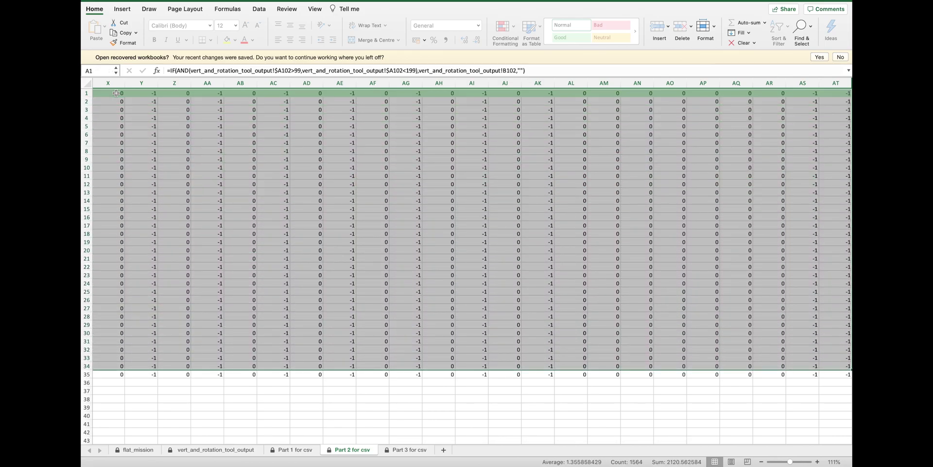
{"action": "key", "text": "super+c"}
{"action": "right_click", "coordinate": [106, 91]}
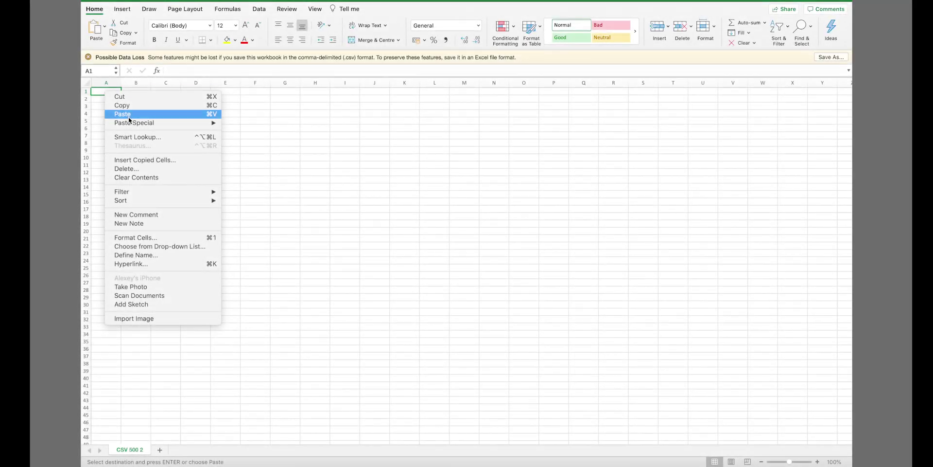
{"action": "mouse_move", "coordinate": [145, 122]}
{"action": "left_click", "coordinate": [254, 194]}
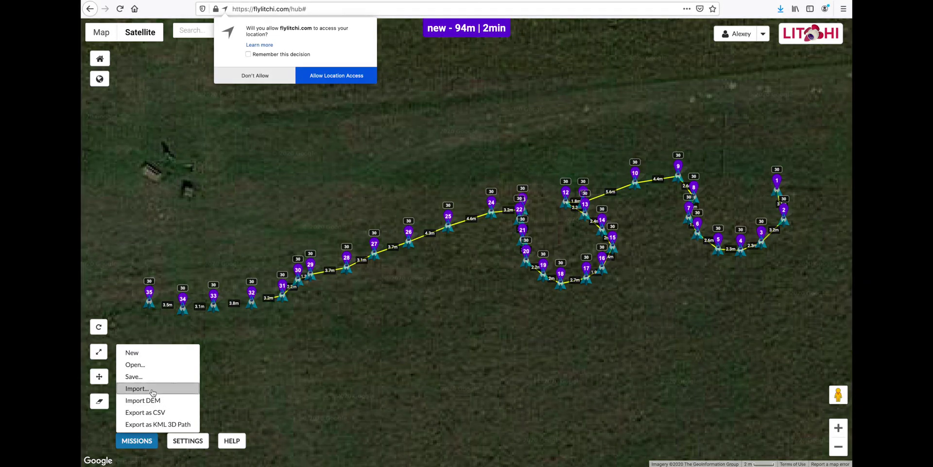
Switch to Litchi Mission Hub, import CSV 500 1.csv to a new mission and export it as a KML 3D path
{"action": "left_click", "coordinate": [145, 388]}
{"action": "left_click", "coordinate": [289, 209]}
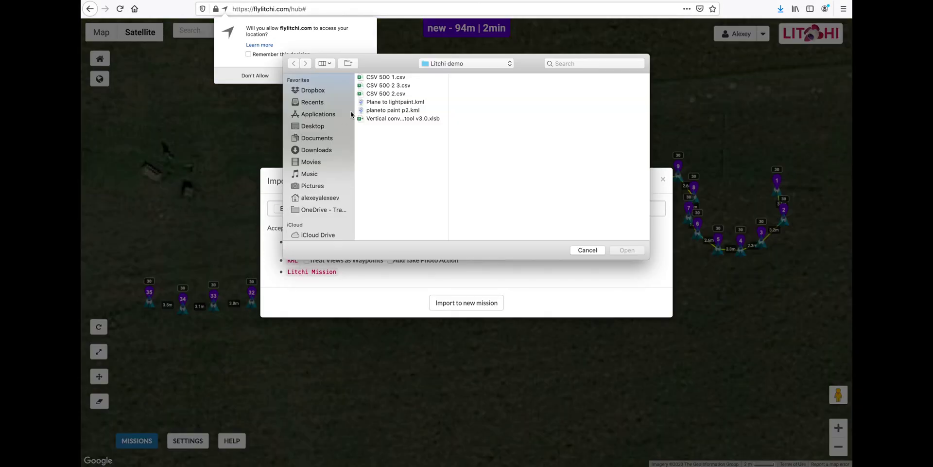
{"action": "left_click", "coordinate": [401, 78]}
{"action": "left_click", "coordinate": [627, 249]}
{"action": "left_click", "coordinate": [476, 302]}
{"action": "left_click", "coordinate": [136, 441]}
{"action": "left_click", "coordinate": [165, 413]}
{"action": "key", "text": "Return"}
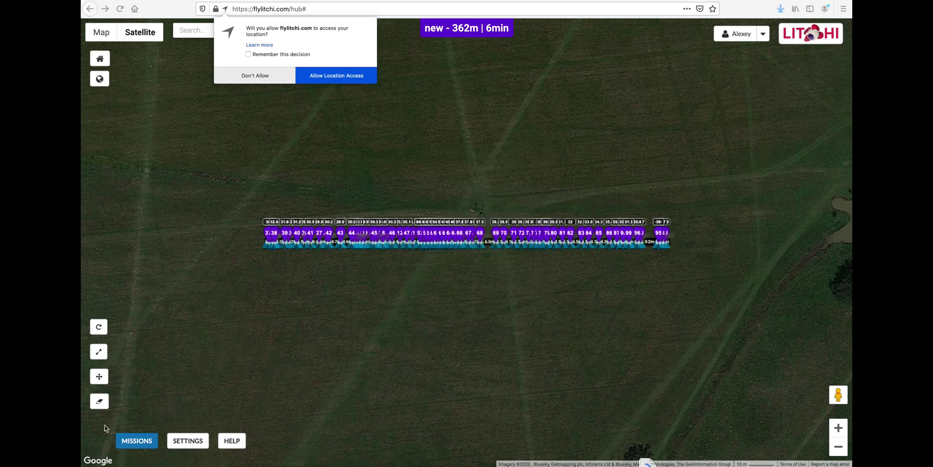
Import CSV 500 2.csv to a new mission
{"action": "left_click", "coordinate": [137, 388]}
{"action": "left_click", "coordinate": [285, 208]}
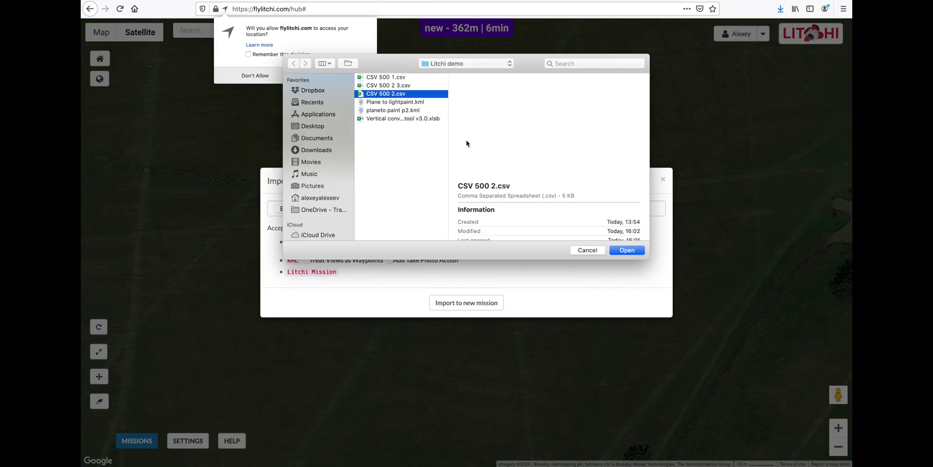
{"action": "left_click", "coordinate": [625, 250]}
{"action": "left_click", "coordinate": [481, 303]}
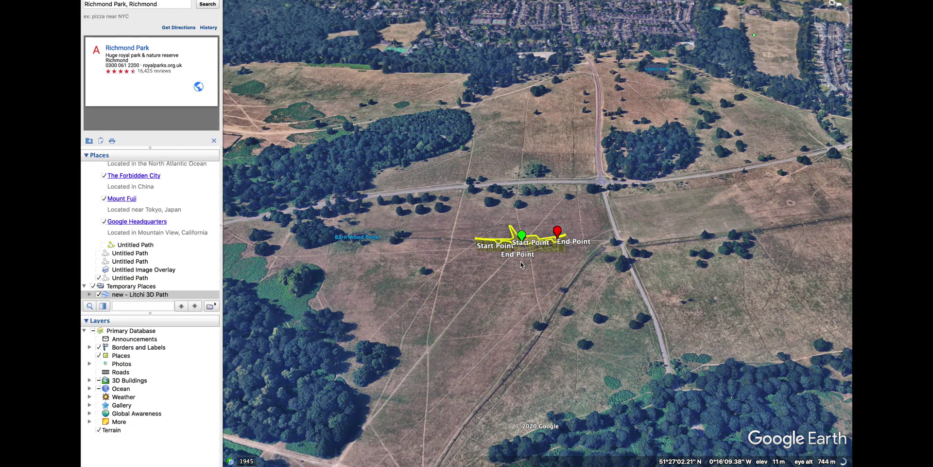
Examine both Litchi 3D paths in Google Earth from the air and from ground level, focusing on their start and end points
{"action": "scroll", "coordinate": [520, 263], "scroll_direction": "up", "scroll_amount": 5}
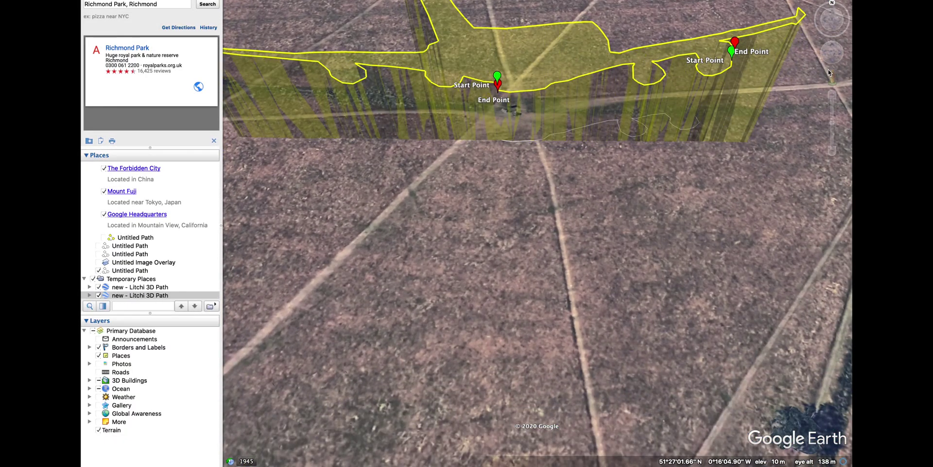
{"action": "left_click_drag", "start_coordinate": [484, 417], "coordinate": [483, 417]}
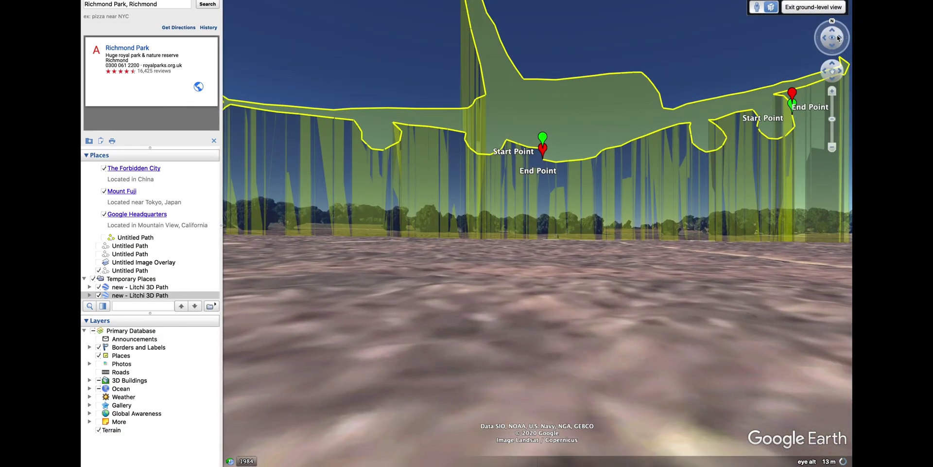
{"action": "left_click_drag", "start_coordinate": [838, 39], "coordinate": [824, 73]}
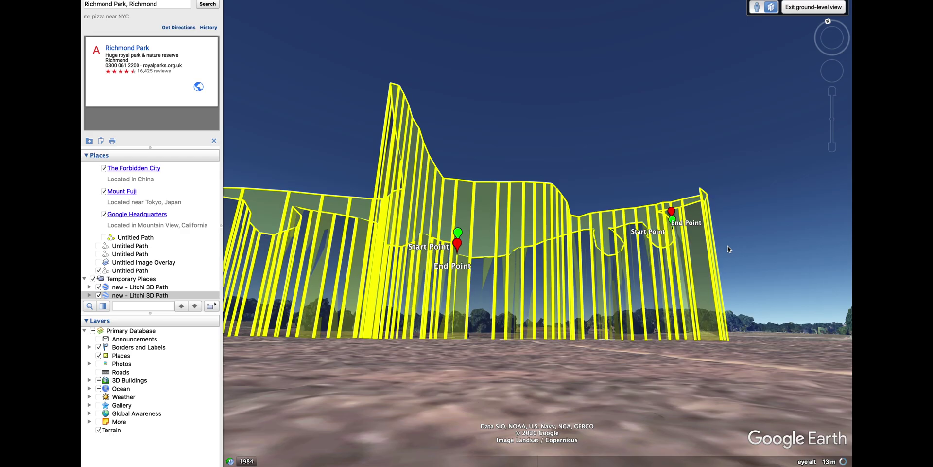
{"action": "left_click", "coordinate": [831, 65]}
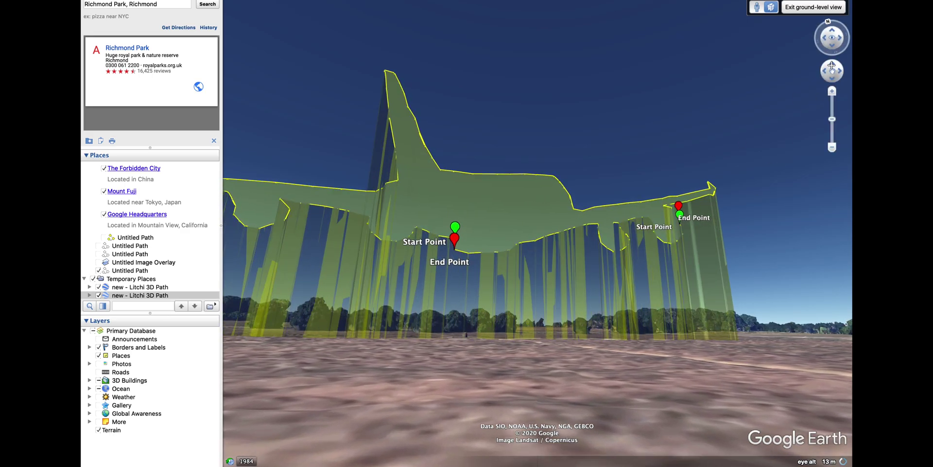
{"action": "left_click", "coordinate": [830, 8]}
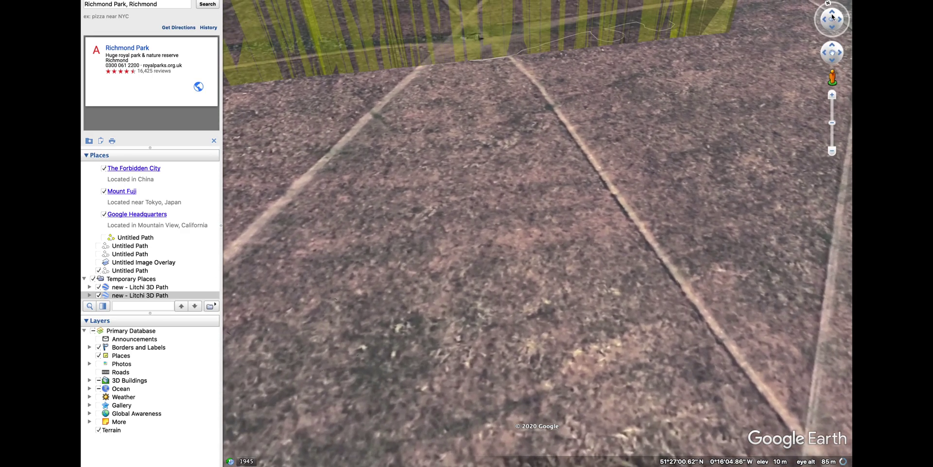
{"action": "left_click", "coordinate": [831, 13]}
{"action": "left_click", "coordinate": [832, 93]}
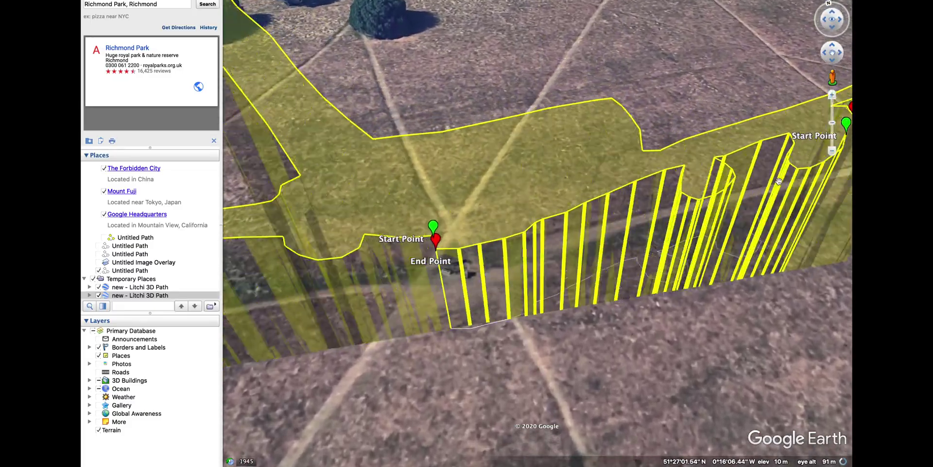
{"action": "left_click_drag", "start_coordinate": [793, 172], "coordinate": [652, 198]}
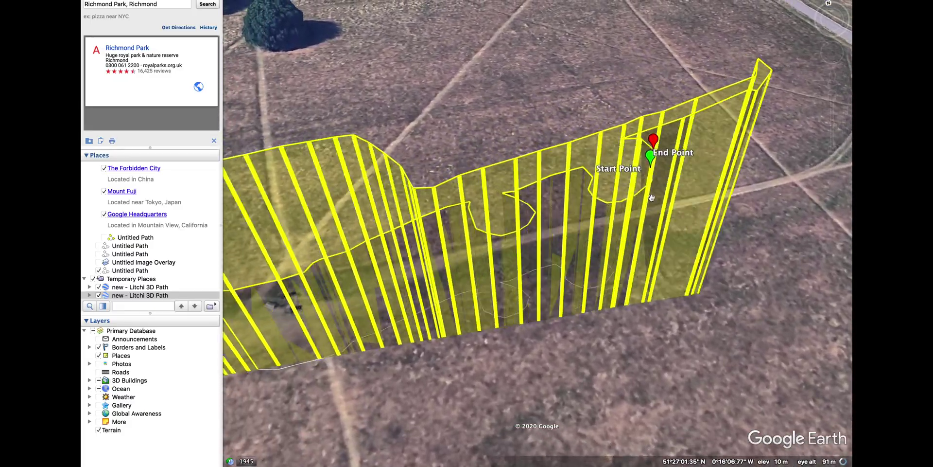
{"action": "left_click", "coordinate": [835, 47]}
{"action": "left_click", "coordinate": [833, 94]}
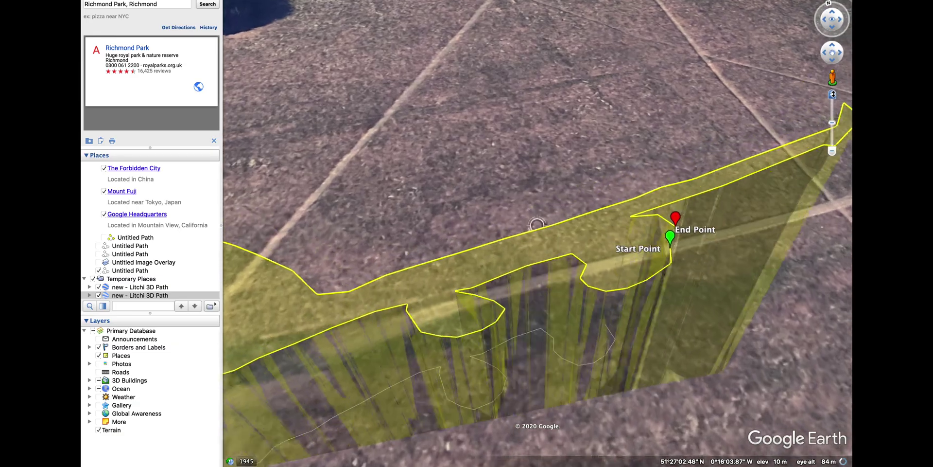
{"action": "left_click_drag", "start_coordinate": [756, 247], "coordinate": [803, 148]}
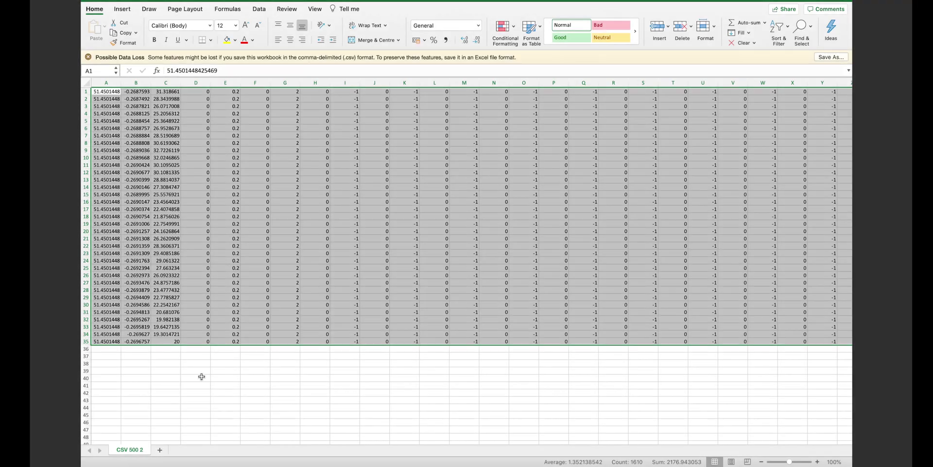
Check the first waypoint of the second mission and capture a screenshot of its latitude, longitude and altitude settings
{"action": "left_click_drag", "start_coordinate": [117, 92], "coordinate": [137, 90]}
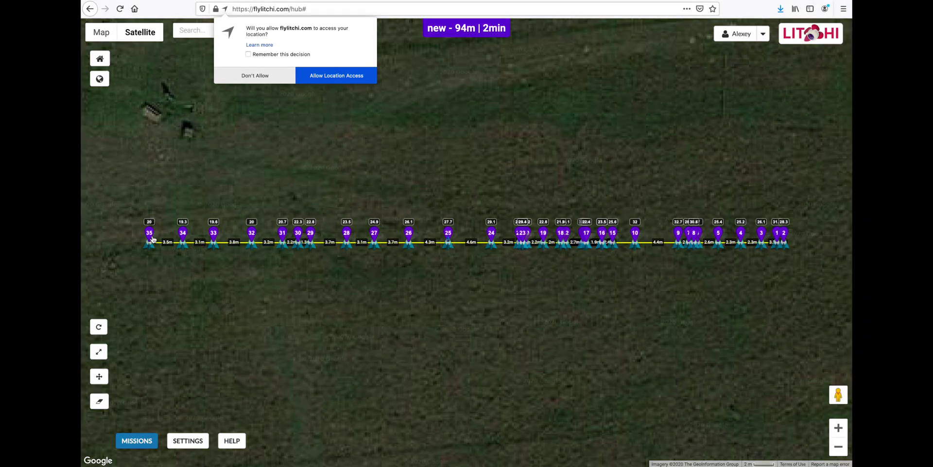
{"action": "left_click", "coordinate": [151, 233]}
{"action": "left_click", "coordinate": [841, 77]}
{"action": "left_click", "coordinate": [778, 233]}
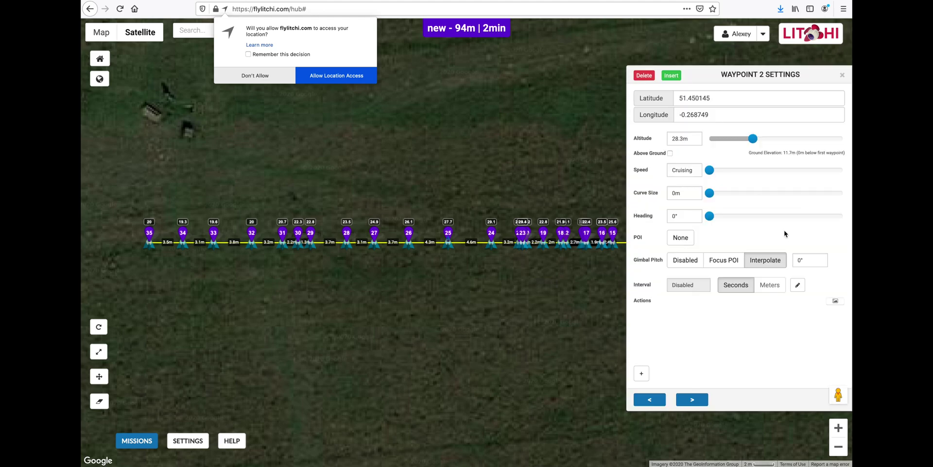
{"action": "left_click_drag", "start_coordinate": [632, 74], "coordinate": [795, 161]}
{"action": "left_click", "coordinate": [184, 354]}
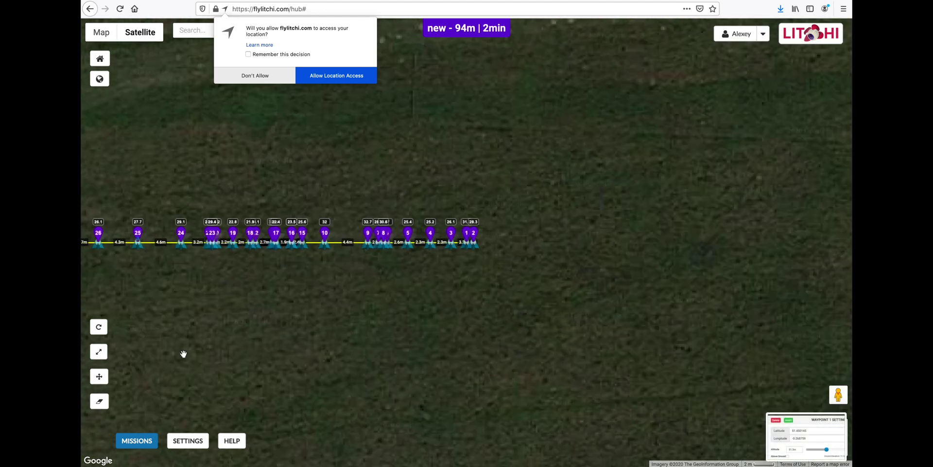
Import CSV 500 1.csv to a new mission and compare waypoint 99's settings with the captured waypoint 1 settings
{"action": "left_click", "coordinate": [141, 388]}
{"action": "left_click", "coordinate": [292, 206]}
{"action": "left_click", "coordinate": [402, 79]}
{"action": "left_click", "coordinate": [628, 250]}
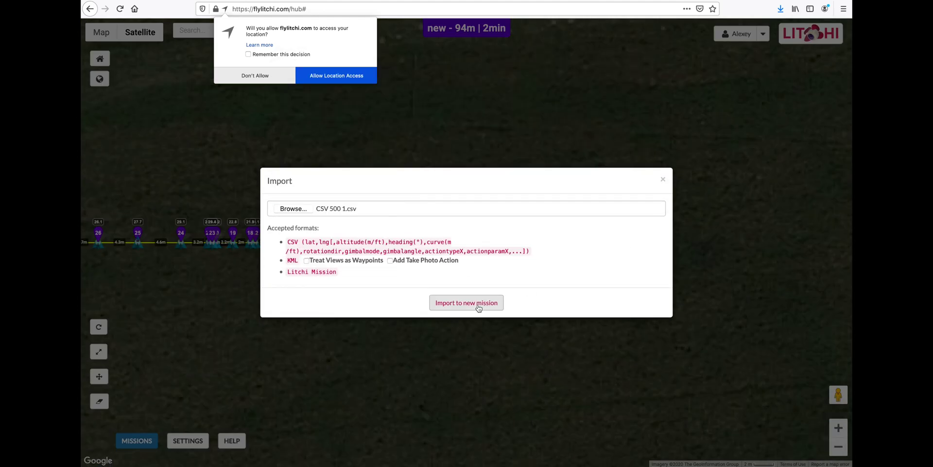
{"action": "left_click", "coordinate": [467, 303]}
{"action": "left_click", "coordinate": [652, 232]}
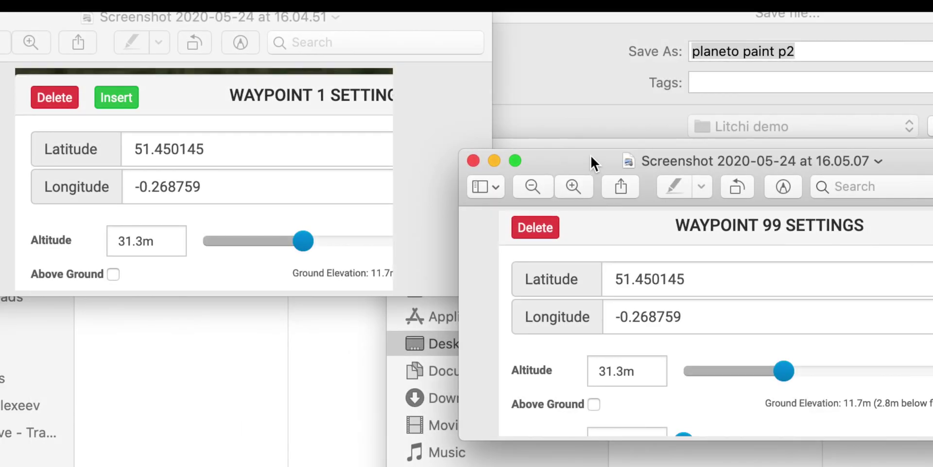
{"action": "left_click_drag", "start_coordinate": [591, 158], "coordinate": [516, 54]}
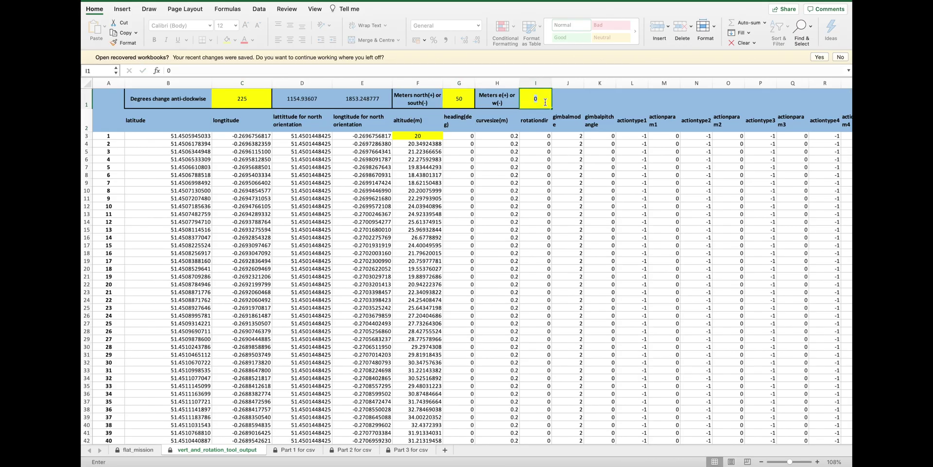
Copy the recalculated rows of the Part 1 for csv sheet in Excel and paste them as values over the data in CSV 500 1
{"action": "left_click", "coordinate": [299, 450]}
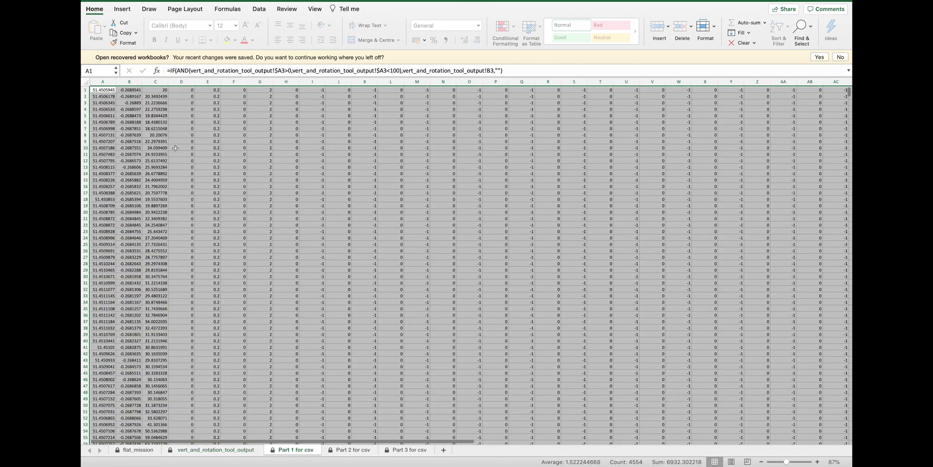
{"action": "left_click", "coordinate": [109, 90]}
{"action": "key", "text": "super+shift+Right"}
{"action": "key", "text": "super+shift+Down"}
{"action": "scroll", "coordinate": [228, 183], "scroll_direction": "down", "scroll_amount": 3}
{"action": "key", "text": "super+c"}
{"action": "key", "text": "ctrl+Up"}
{"action": "left_click", "coordinate": [313, 17]}
{"action": "left_click", "coordinate": [104, 92]}
{"action": "scroll", "coordinate": [104, 93], "scroll_direction": "right", "scroll_amount": 5}
{"action": "key", "text": "super+a"}
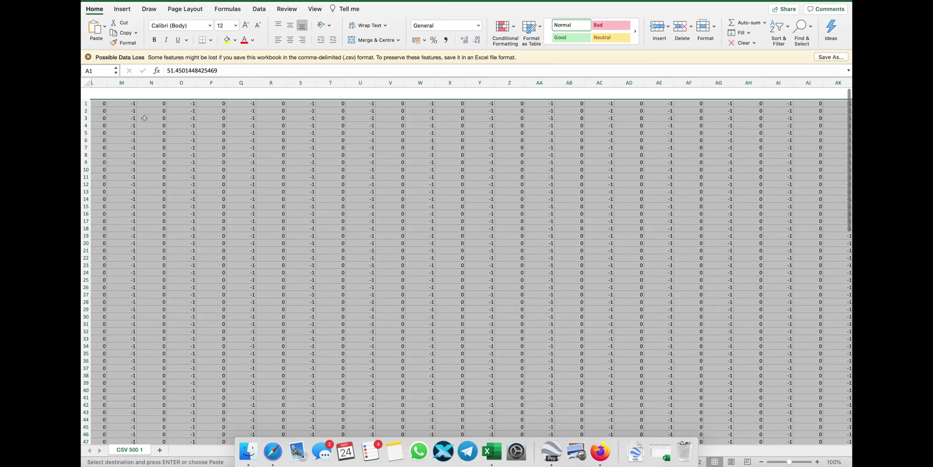
{"action": "scroll", "coordinate": [99, 99], "scroll_direction": "left", "scroll_amount": 5}
{"action": "right_click", "coordinate": [103, 86]}
{"action": "mouse_move", "coordinate": [141, 120]}
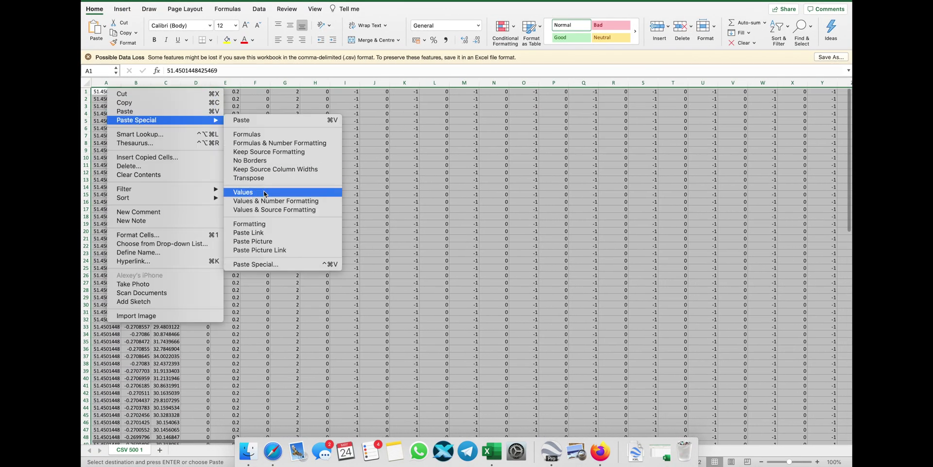
{"action": "left_click", "coordinate": [257, 193]}
Copy the recalculated rows 1 to 35 of the Part 2 for csv sheet and paste them as values over the data in CSV 500 2
{"action": "key", "text": "ctrl+Up"}
{"action": "left_click", "coordinate": [409, 32]}
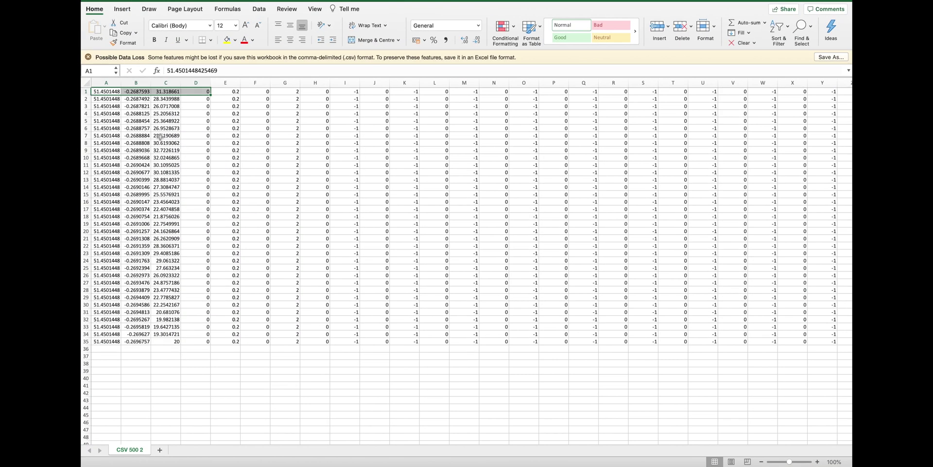
{"action": "key", "text": "super+a"}
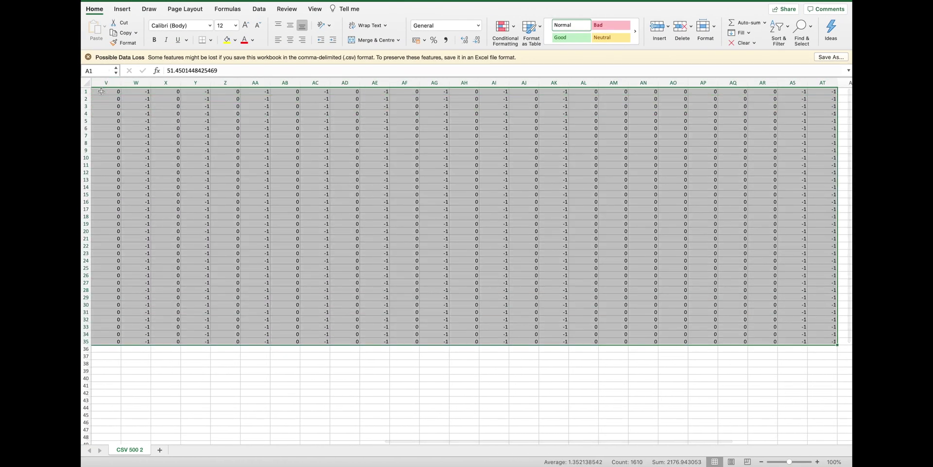
{"action": "key", "text": "ctrl+Up"}
{"action": "left_click", "coordinate": [444, 34]}
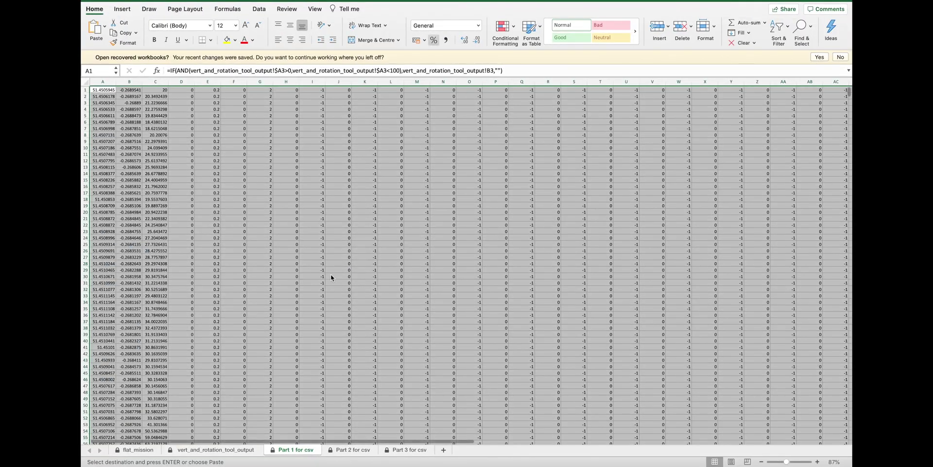
{"action": "left_click", "coordinate": [348, 450]}
{"action": "left_click", "coordinate": [116, 96]}
{"action": "key", "text": "shift+super+Right"}
{"action": "key", "text": "shift+super+Down"}
{"action": "key", "text": "shift+super+Up"}
{"action": "key", "text": "shift+Down"}
{"action": "key", "text": "shift+Down"}
{"action": "key", "text": "shift+Down"}
{"action": "key", "text": "shift+Down"}
{"action": "key", "text": "shift+Down"}
{"action": "key", "text": "shift+Down"}
{"action": "key", "text": "shift+Down"}
{"action": "key", "text": "shift+Down"}
{"action": "key", "text": "shift+Down"}
{"action": "key", "text": "shift+Down"}
{"action": "key", "text": "shift+Down"}
{"action": "key", "text": "shift+Down"}
{"action": "key", "text": "shift+Down"}
{"action": "key", "text": "shift+Down"}
{"action": "key", "text": "shift+Down"}
{"action": "key", "text": "shift+Down"}
{"action": "key", "text": "shift+Down"}
{"action": "key", "text": "shift+Down"}
{"action": "key", "text": "shift+Down"}
{"action": "key", "text": "shift+Down"}
{"action": "key", "text": "shift+Down"}
{"action": "key", "text": "shift+Down"}
{"action": "key", "text": "shift+Down"}
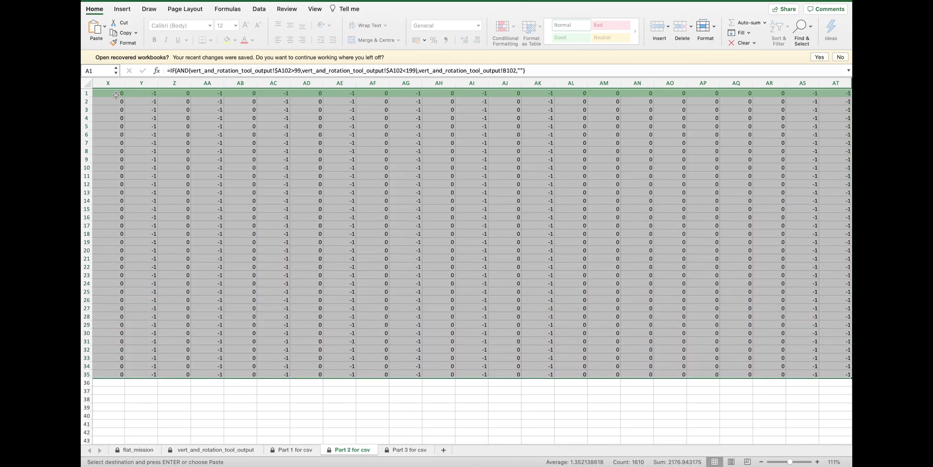
{"action": "key", "text": "super+c"}
{"action": "key", "text": "ctrl+Up"}
{"action": "left_click", "coordinate": [386, 32]}
{"action": "key", "text": "super+a"}
{"action": "right_click", "coordinate": [115, 94]}
{"action": "mouse_move", "coordinate": [139, 123]}
{"action": "left_click", "coordinate": [272, 195]}
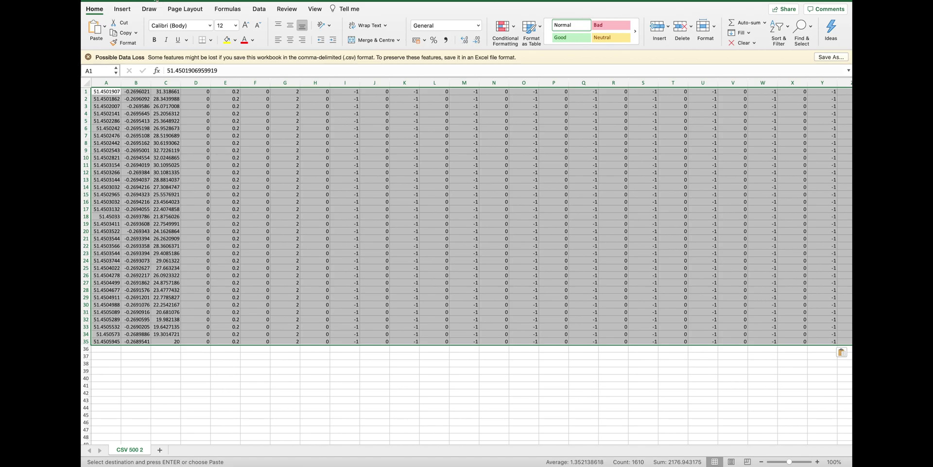
Return to Litchi Mission Hub and import the updated CSV 500 1.csv to a new mission
{"action": "key", "text": "ctrl+Up"}
{"action": "left_click", "coordinate": [537, 26]}
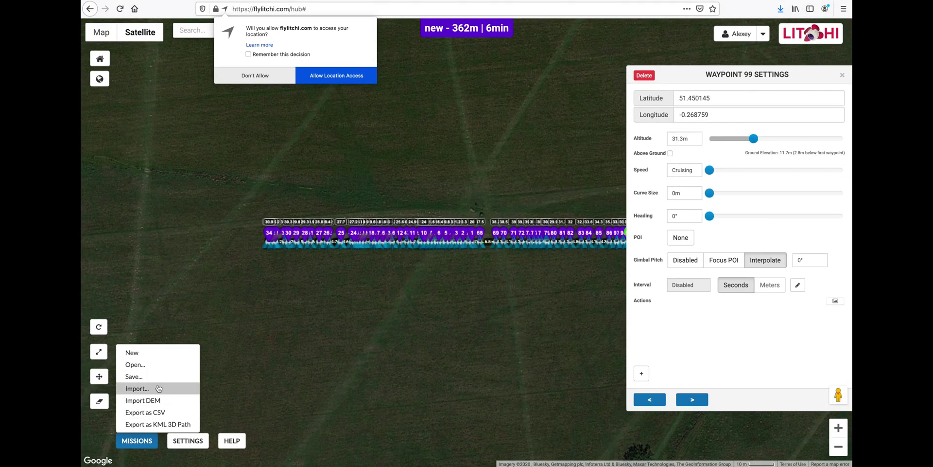
{"action": "left_click", "coordinate": [158, 388]}
{"action": "left_click", "coordinate": [278, 208]}
{"action": "left_click", "coordinate": [626, 249]}
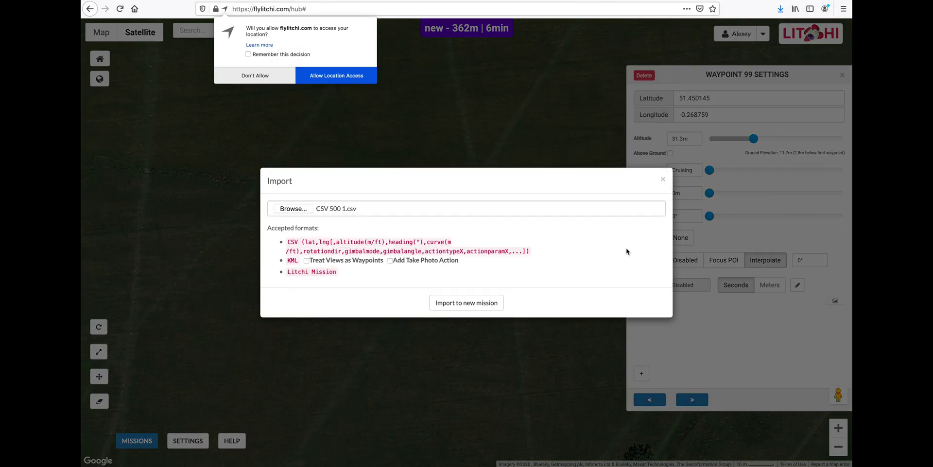
{"action": "left_click", "coordinate": [479, 302]}
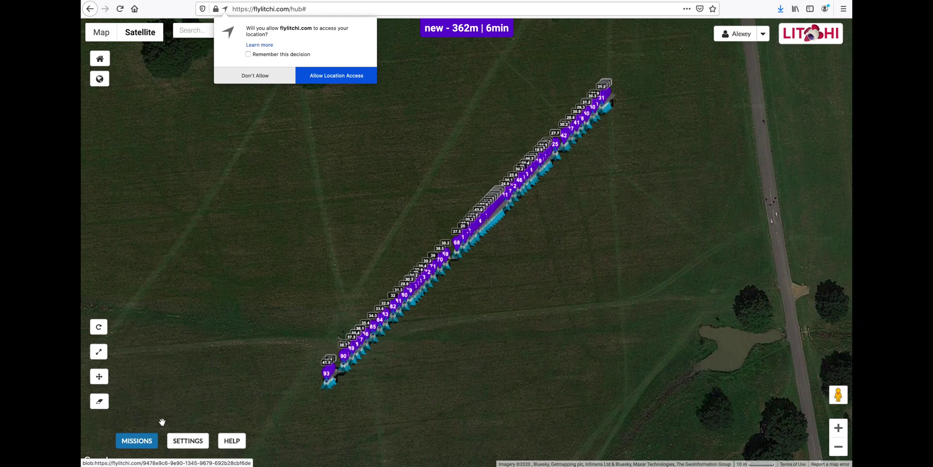
Export the CSV 500 1 mission as a 3D path for Google Earth, and import CSV 500 2.csv to a new mission
{"action": "left_click", "coordinate": [522, 299]}
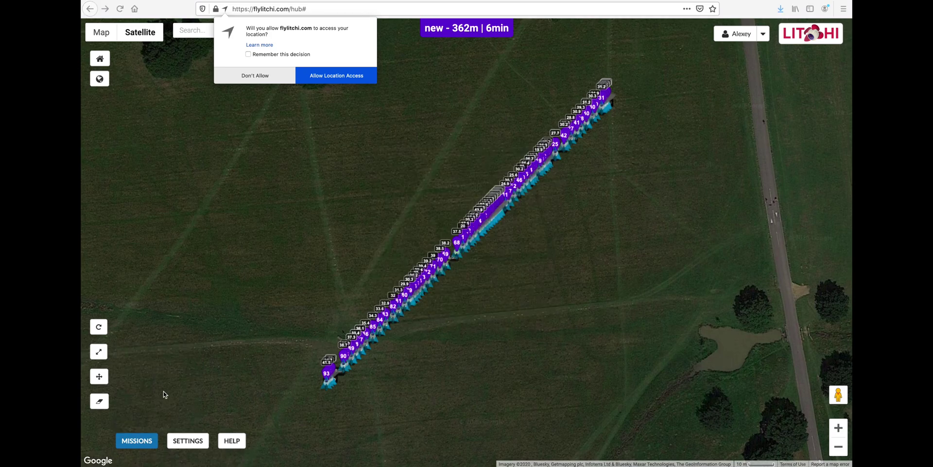
{"action": "left_click", "coordinate": [146, 388]}
{"action": "left_click", "coordinate": [291, 208]}
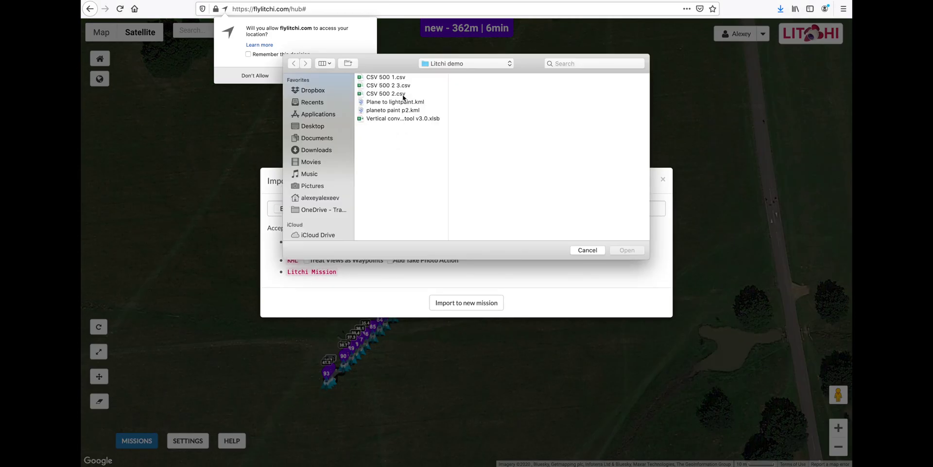
{"action": "left_click", "coordinate": [635, 252]}
{"action": "left_click", "coordinate": [476, 304]}
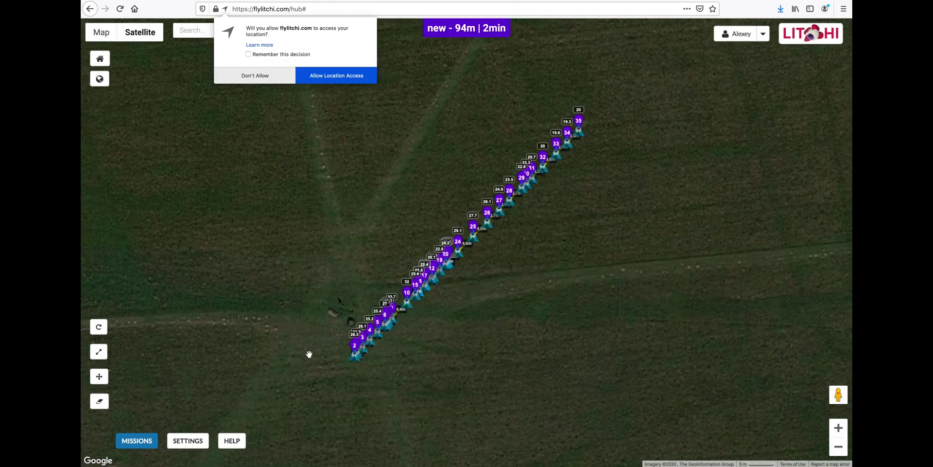
Export the CSV 500 2 mission as a 3D path and switch to Google Earth
{"action": "left_click", "coordinate": [165, 423]}
{"action": "left_click", "coordinate": [523, 301]}
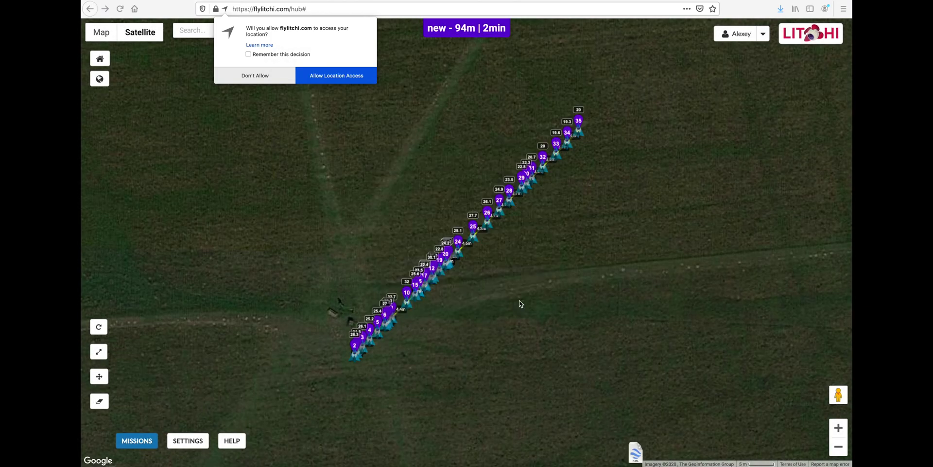
{"action": "key", "text": "ctrl+Up"}
{"action": "left_click", "coordinate": [630, 23]}
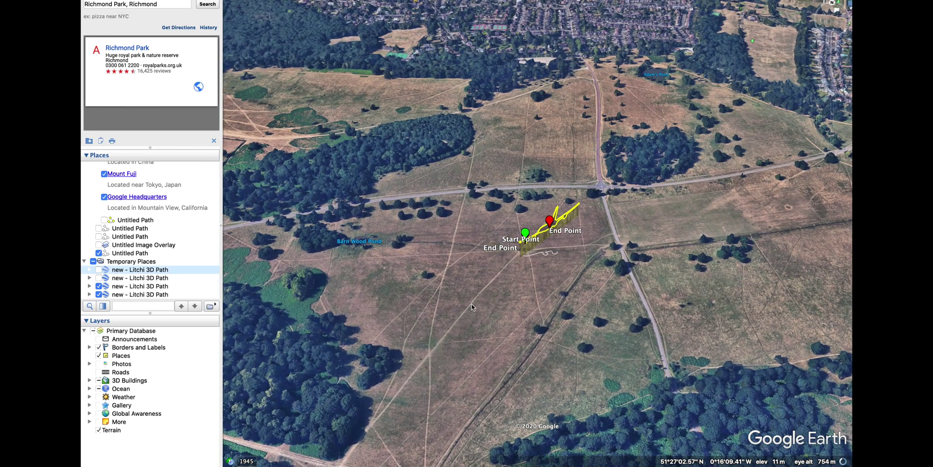
Enter ground-level view near the two mission paths in Richmond Park and look along the upright airplane outline
{"action": "left_click_drag", "start_coordinate": [472, 307], "coordinate": [637, 455]}
{"action": "scroll", "coordinate": [743, 294], "scroll_direction": "up", "scroll_amount": 3}
{"action": "mouse_move", "coordinate": [834, 48]}
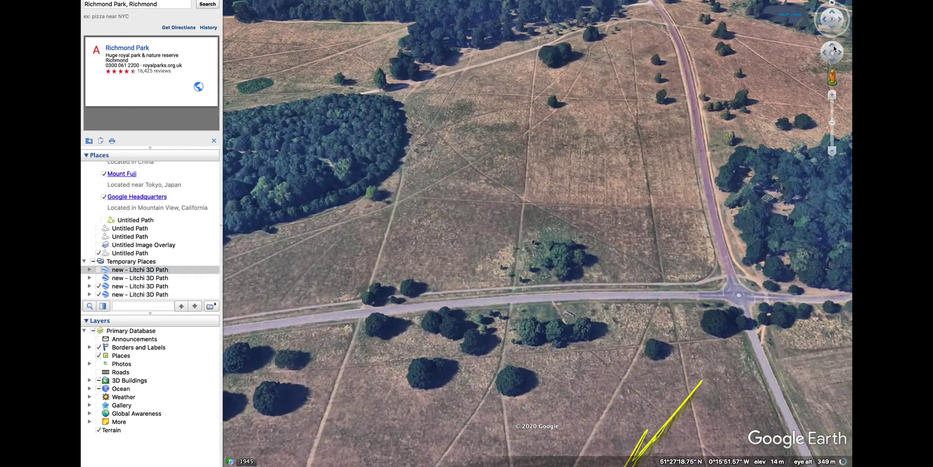
{"action": "left_click", "coordinate": [833, 28]}
{"action": "left_click_drag", "start_coordinate": [694, 162], "coordinate": [518, 78]}
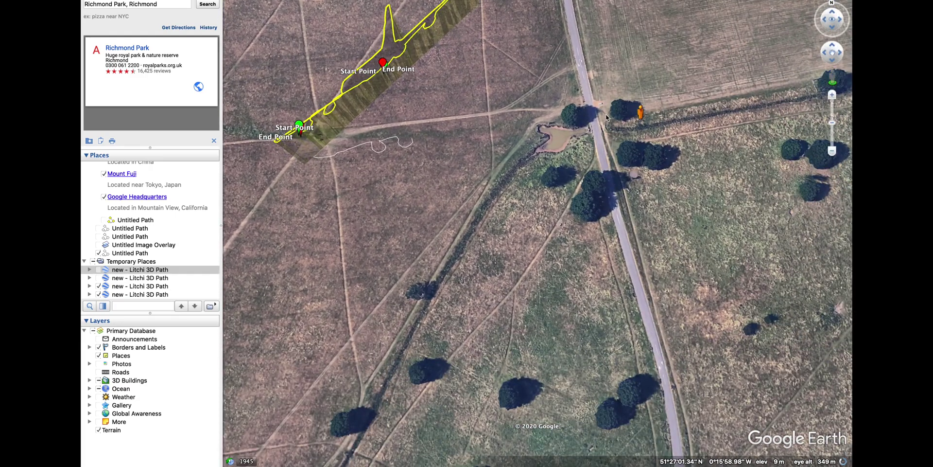
{"action": "left_click_drag", "start_coordinate": [538, 130], "coordinate": [537, 130]}
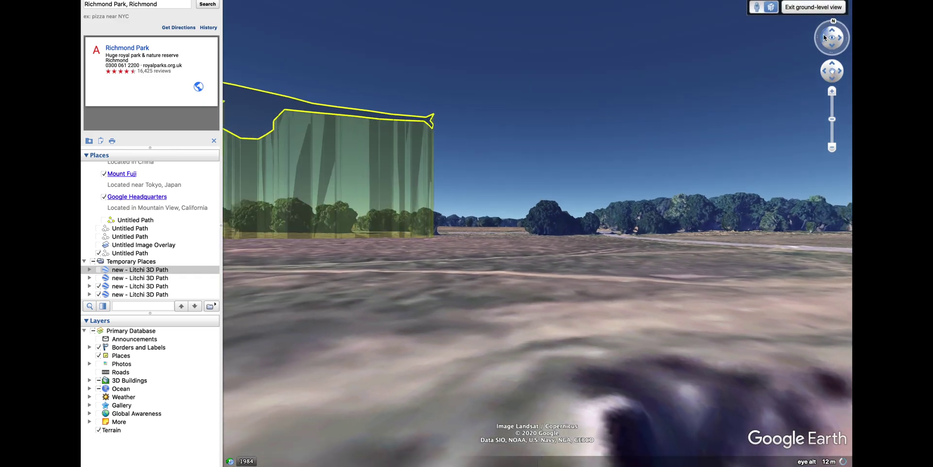
{"action": "left_click_drag", "start_coordinate": [824, 37], "coordinate": [737, 58]}
{"action": "left_click_drag", "start_coordinate": [738, 146], "coordinate": [593, 155]}
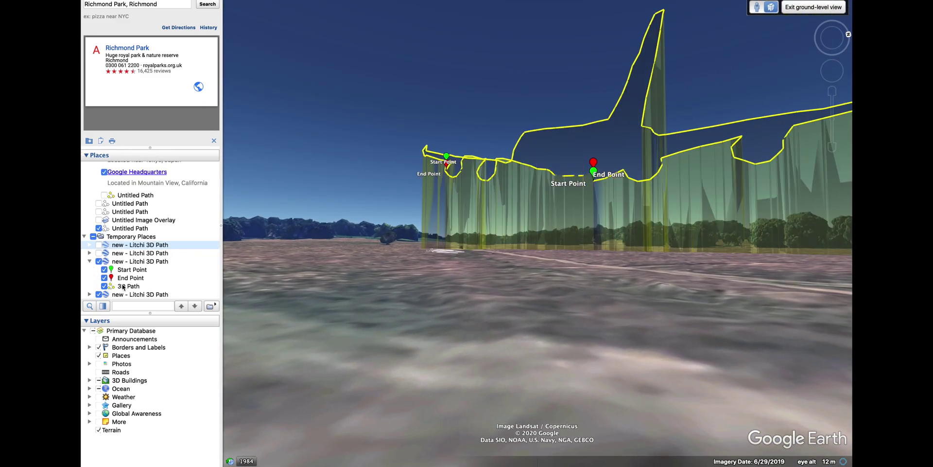
Turn off extending to the ground for the 3D Path of the longer, 99-waypoint mission
{"action": "right_click", "coordinate": [123, 287]}
{"action": "left_click", "coordinate": [158, 416]}
{"action": "left_click", "coordinate": [754, 171]}
{"action": "left_click", "coordinate": [671, 220]}
{"action": "left_click", "coordinate": [827, 432]}
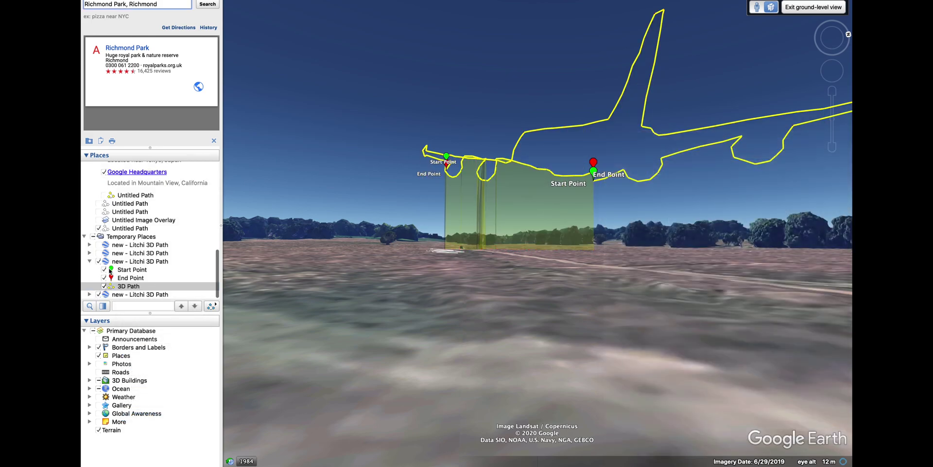
Turn off extending to the ground for the 3D Path in the last Litchi 3D Path folder
{"action": "scroll", "coordinate": [128, 286], "scroll_direction": "down", "scroll_amount": 3}
{"action": "left_click", "coordinate": [124, 295]}
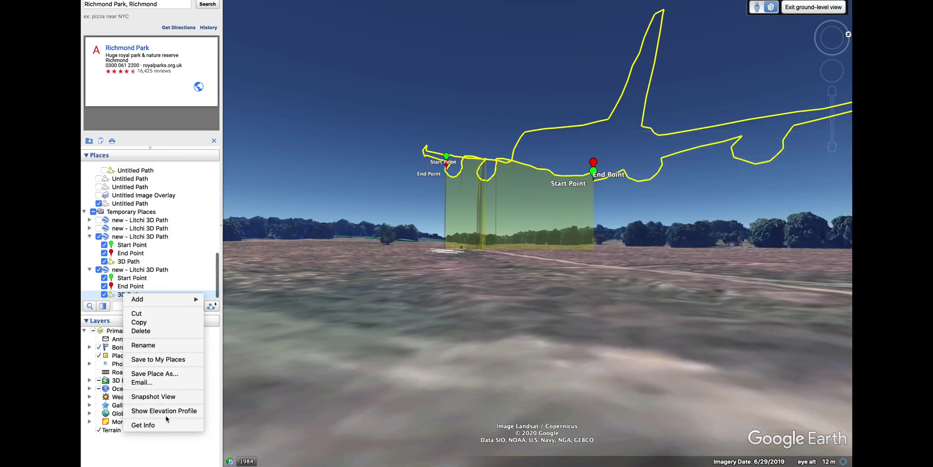
{"action": "left_click", "coordinate": [166, 424]}
{"action": "left_click", "coordinate": [756, 173]}
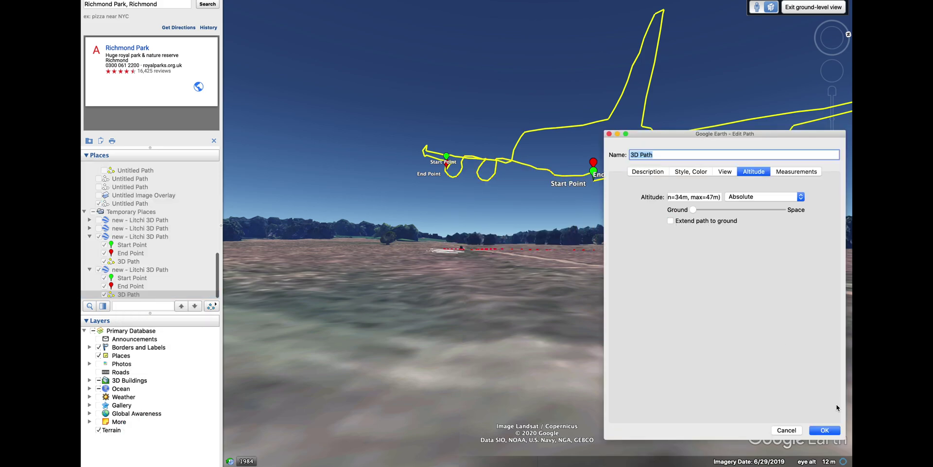
{"action": "left_click", "coordinate": [825, 429]}
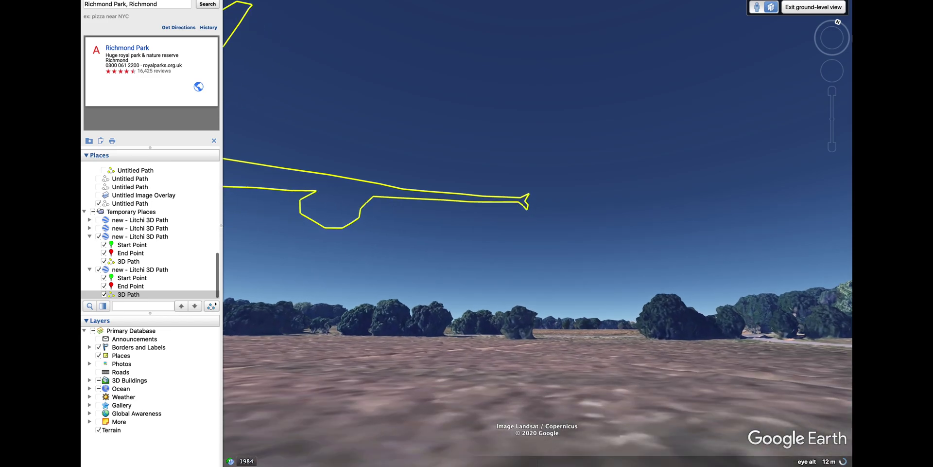
Examine the airplane outline from ground level and from the air, including where one mission's end point meets the other's start point
{"action": "left_click_drag", "start_coordinate": [822, 38], "coordinate": [685, 75]}
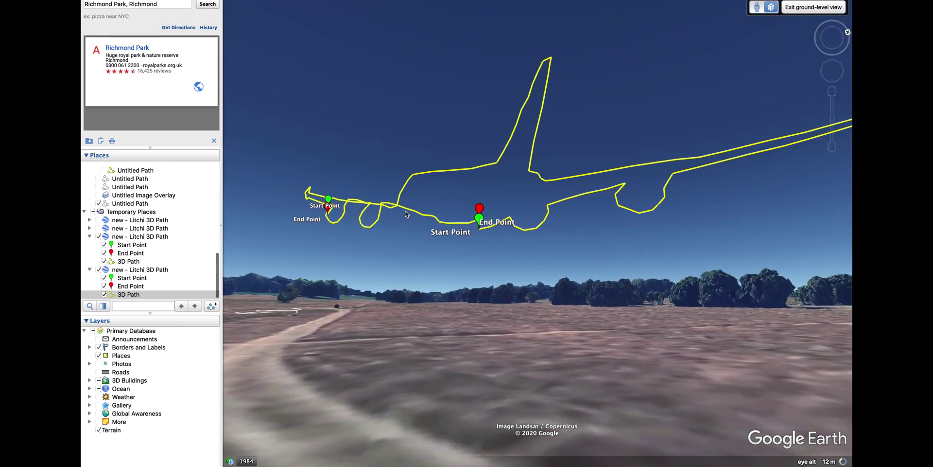
{"action": "left_click_drag", "start_coordinate": [513, 208], "coordinate": [759, 146]}
{"action": "left_click", "coordinate": [808, 8]}
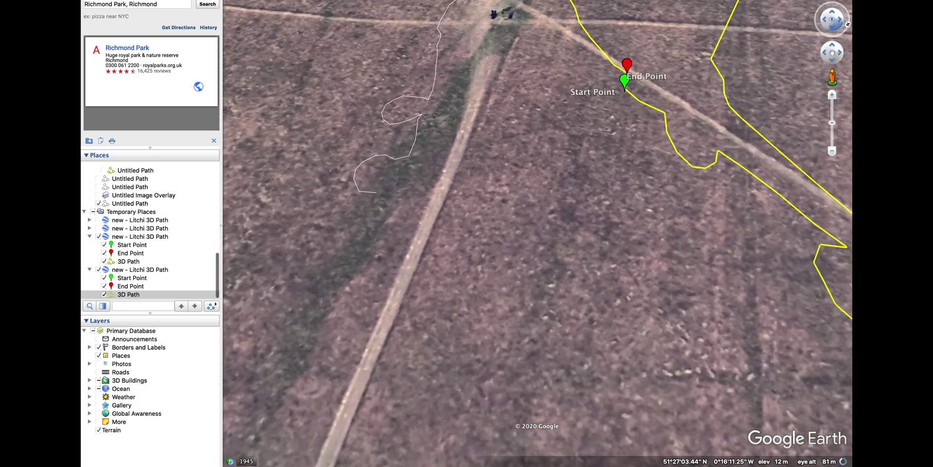
{"action": "left_click_drag", "start_coordinate": [852, 56], "coordinate": [778, 107]}
{"action": "left_click", "coordinate": [834, 93]}
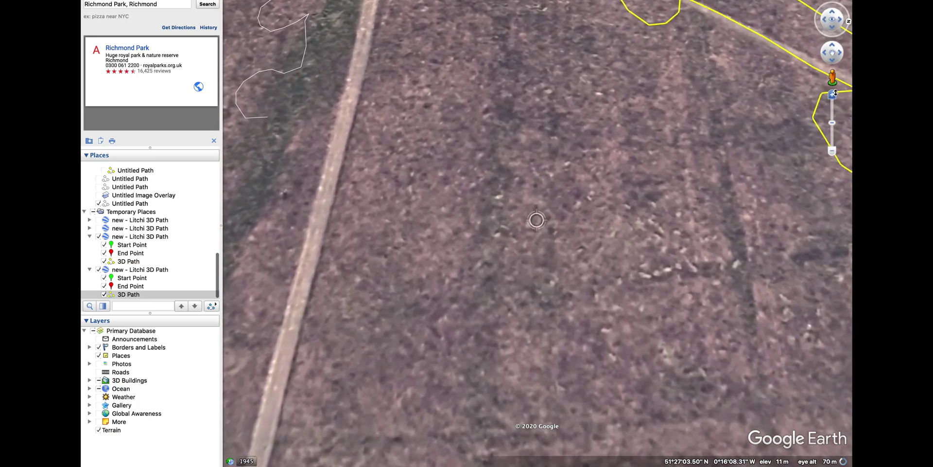
{"action": "left_click", "coordinate": [832, 11]}
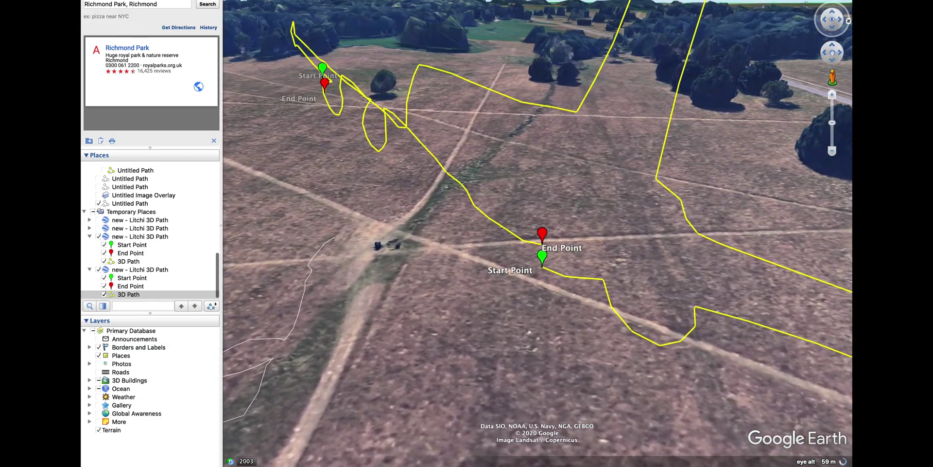
{"action": "left_click", "coordinate": [824, 53]}
{"action": "left_click", "coordinate": [832, 45]}
{"action": "left_click", "coordinate": [840, 19]}
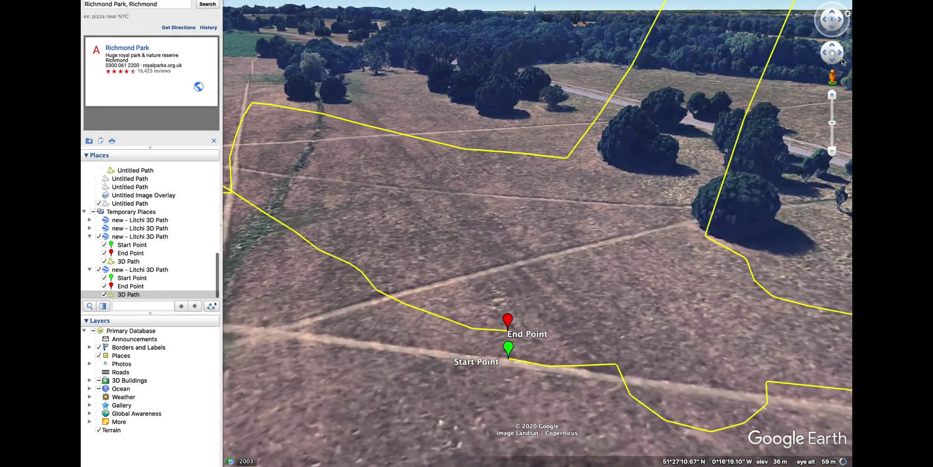
{"action": "left_click", "coordinate": [833, 97]}
{"action": "mouse_move", "coordinate": [734, 252]}
{"action": "left_mouse_down"}
{"action": "mouse_move", "coordinate": [778, 166]}
{"action": "mouse_move", "coordinate": [844, 226]}
{"action": "mouse_move", "coordinate": [744, 278]}
{"action": "mouse_move", "coordinate": [763, 214]}
{"action": "left_mouse_up"}
{"action": "mouse_move", "coordinate": [530, 292]}
{"action": "left_mouse_down"}
{"action": "mouse_move", "coordinate": [679, 296]}
{"action": "mouse_move", "coordinate": [690, 267]}
{"action": "mouse_move", "coordinate": [668, 141]}
{"action": "mouse_move", "coordinate": [508, 214]}
{"action": "left_mouse_up"}
Switch to Excel and compare the coordinates and altitude in row 99 of CSV 500 1 with row 1 of CSV 500 2
{"action": "key", "text": "ctrl+Up"}
{"action": "left_click", "coordinate": [322, 24]}
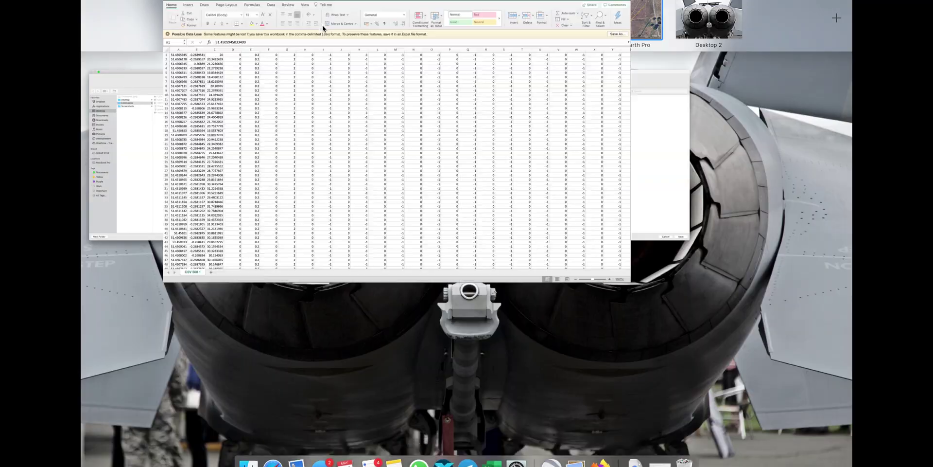
{"action": "scroll", "coordinate": [229, 336], "scroll_direction": "down", "scroll_amount": 10}
{"action": "left_click_drag", "start_coordinate": [108, 321], "coordinate": [174, 324]}
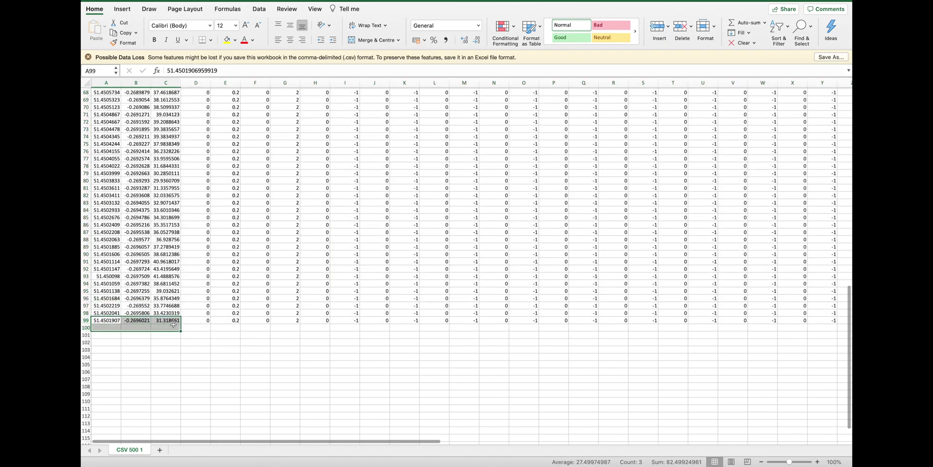
{"action": "key", "text": "ctrl+Right"}
{"action": "left_click_drag", "start_coordinate": [111, 93], "coordinate": [165, 95]}
{"action": "key", "text": "ctrl+Left"}
{"action": "key", "text": "ctrl+Right"}
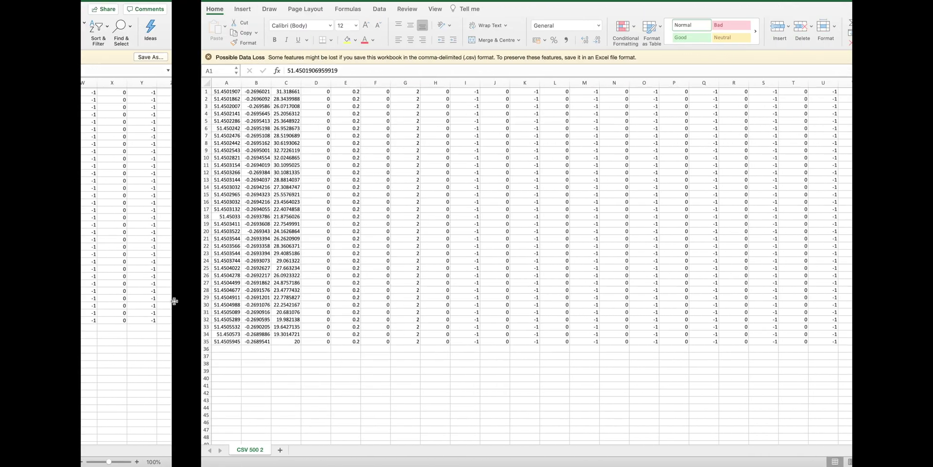
{"action": "key", "text": "ctrl+Left"}
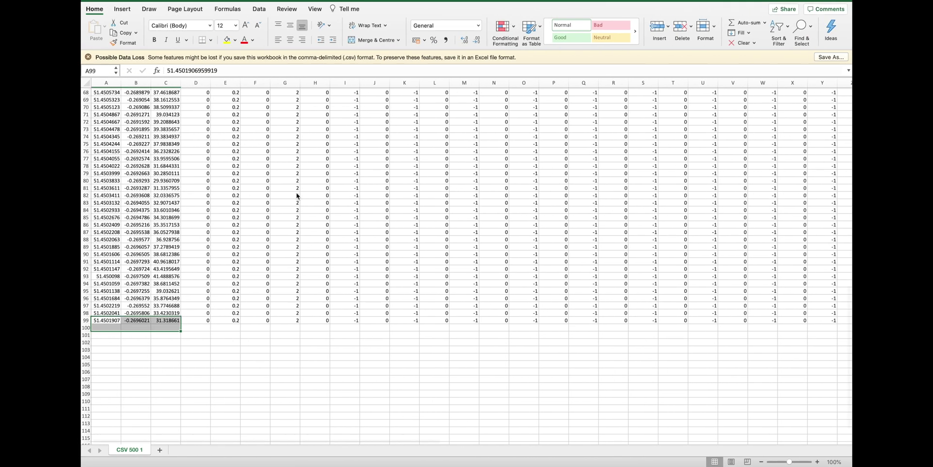